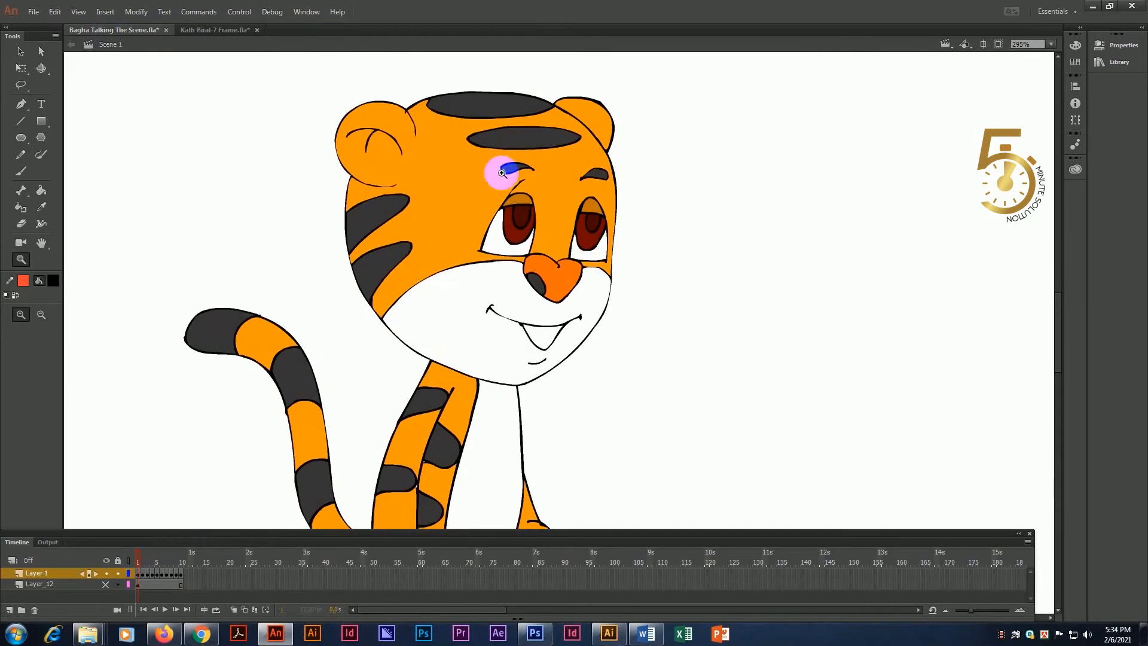
click(41, 51)
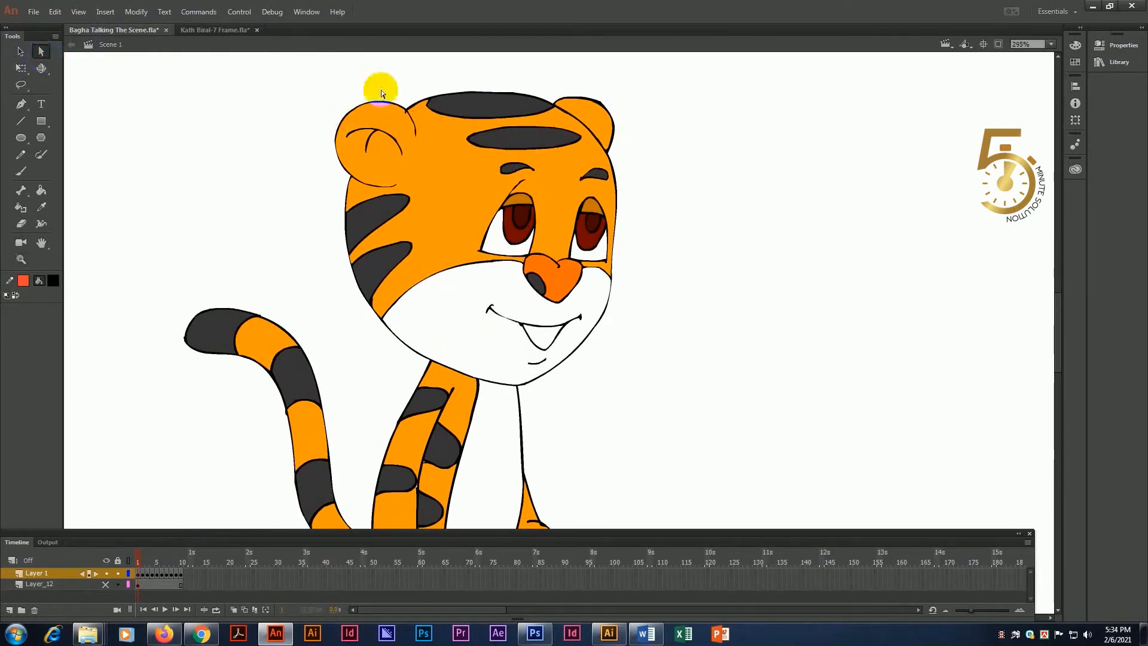
drag(146, 574, 138, 577)
click(725, 170)
Switch to the Word document and add the line "Black color replace fill merone" below "Press F5".
click(647, 635)
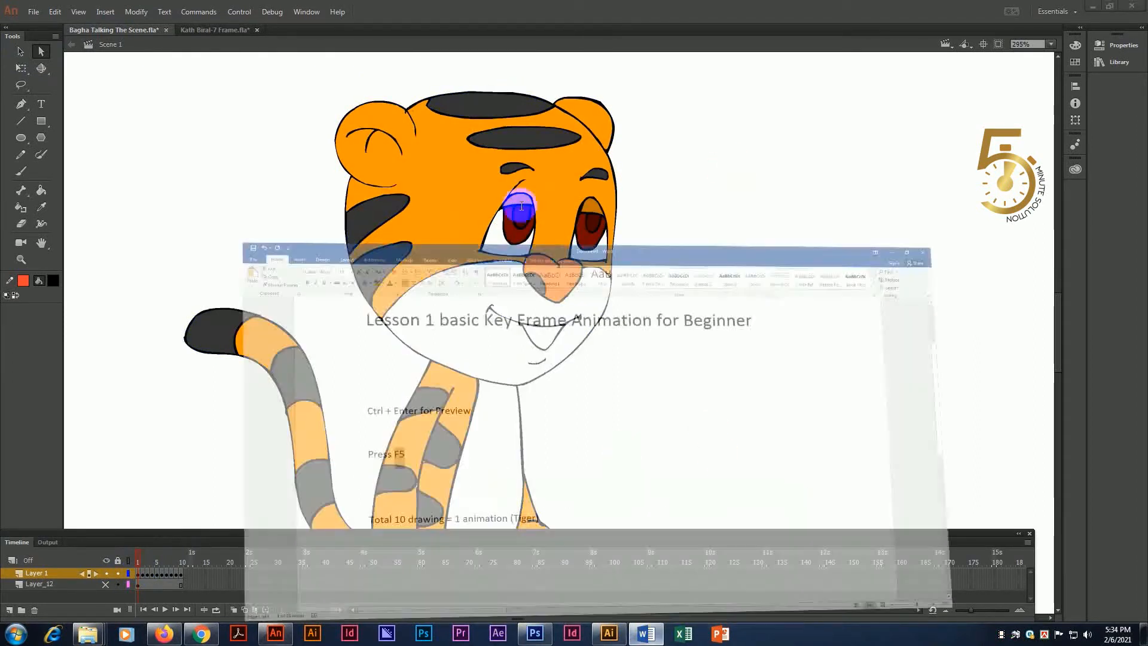
click(315, 321)
click(295, 363)
key(Return)
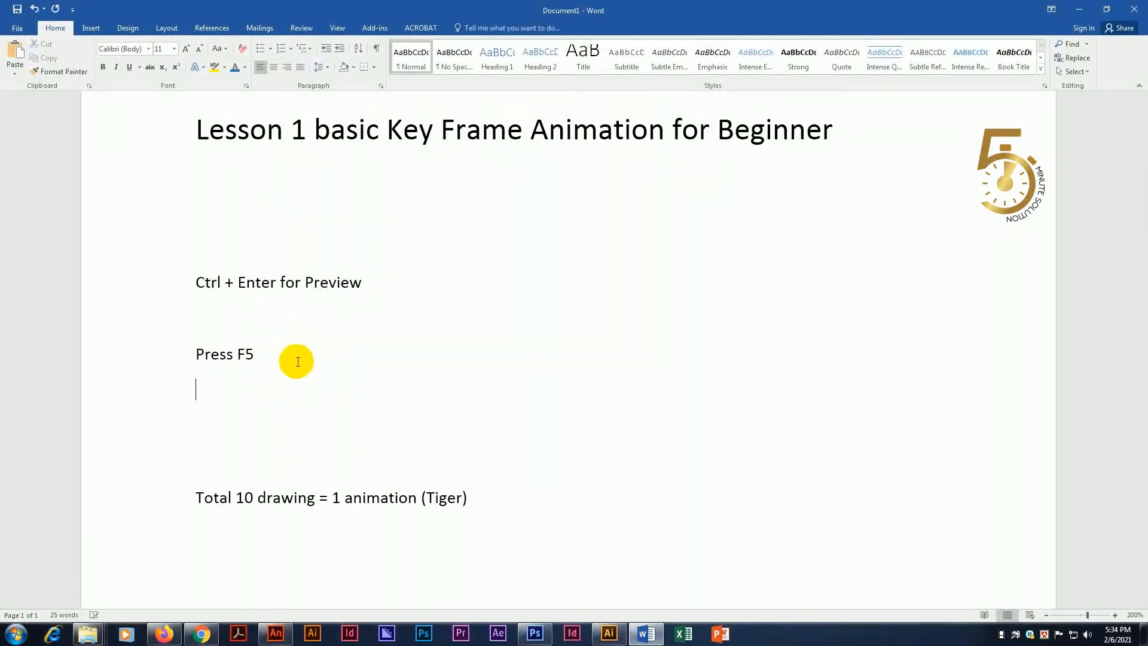
key(Return)
text(Black color replace fill merone)
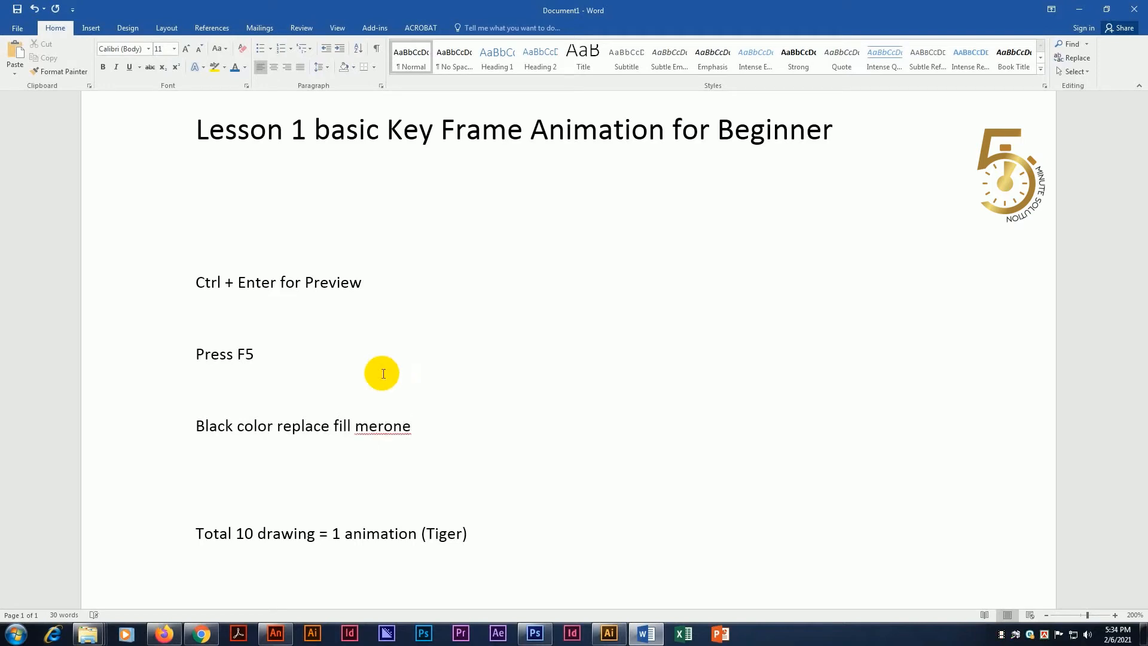
Correct the misspelled colour word so the note reads "Black color replace fill maroon color".
right_click(377, 423)
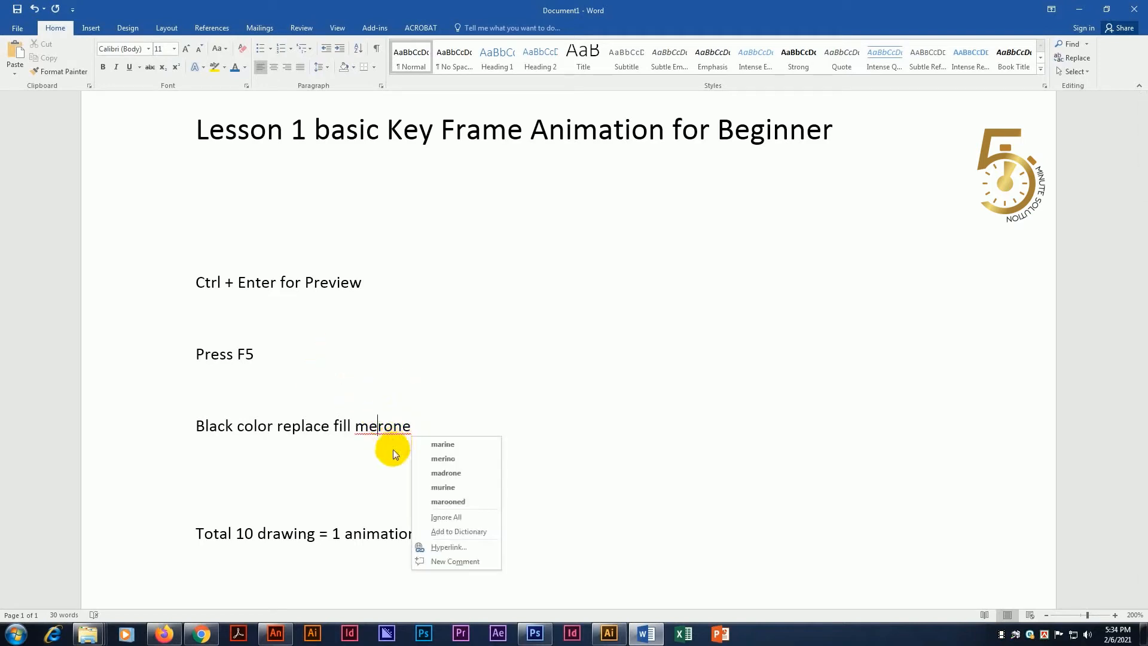
click(379, 430)
text(a)
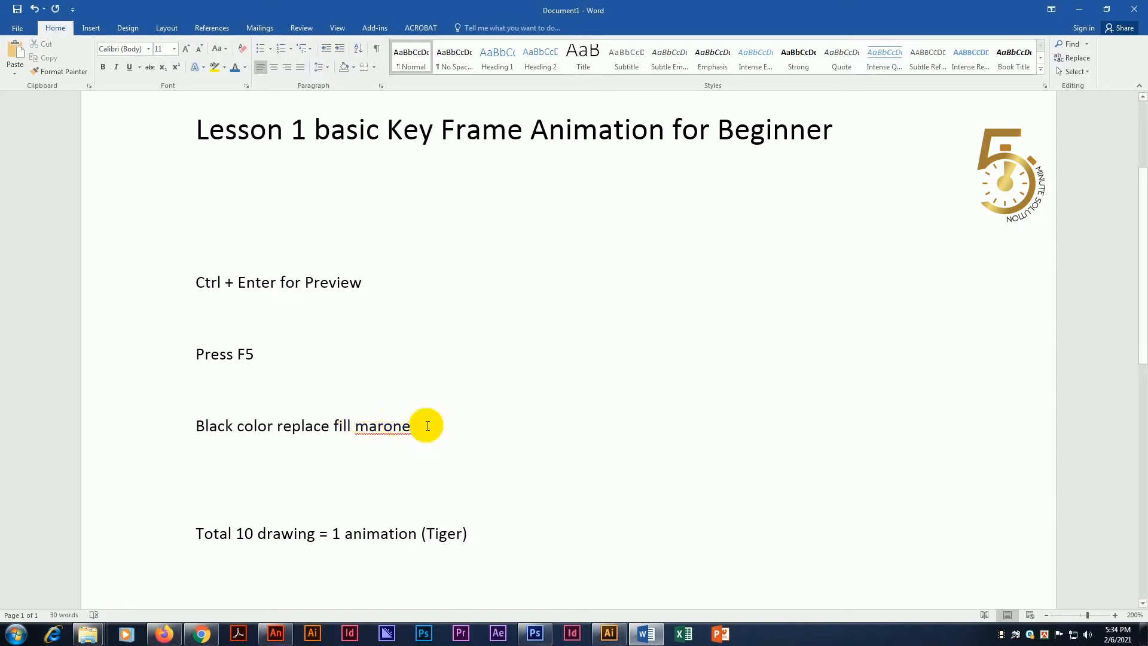
click(393, 428)
right_click(412, 434)
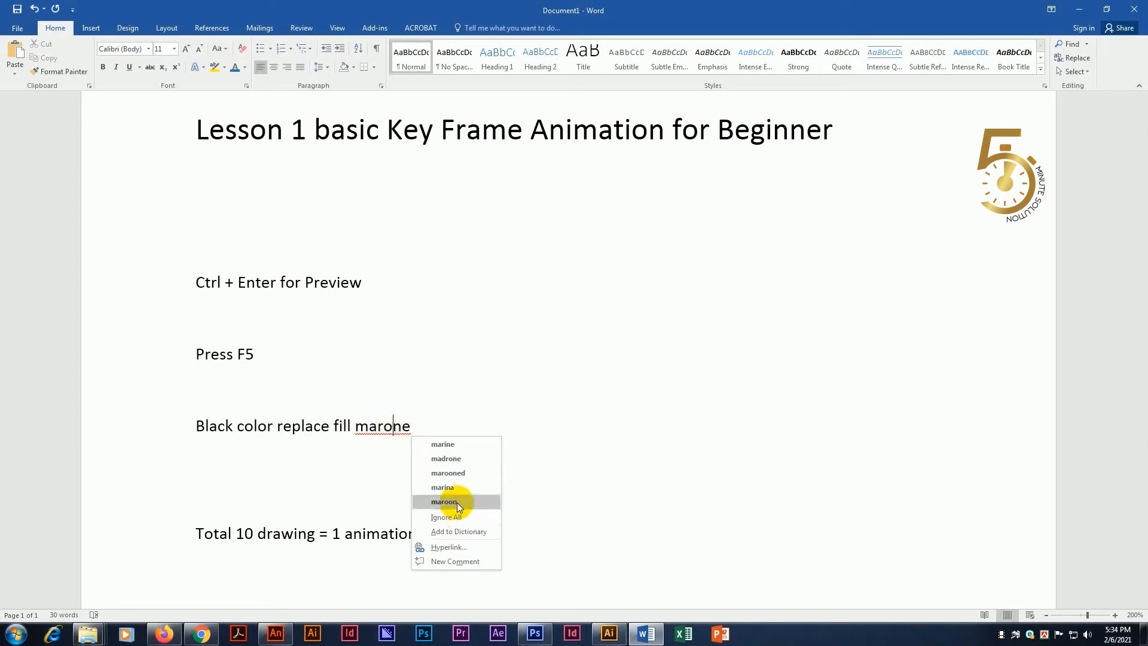
click(447, 501)
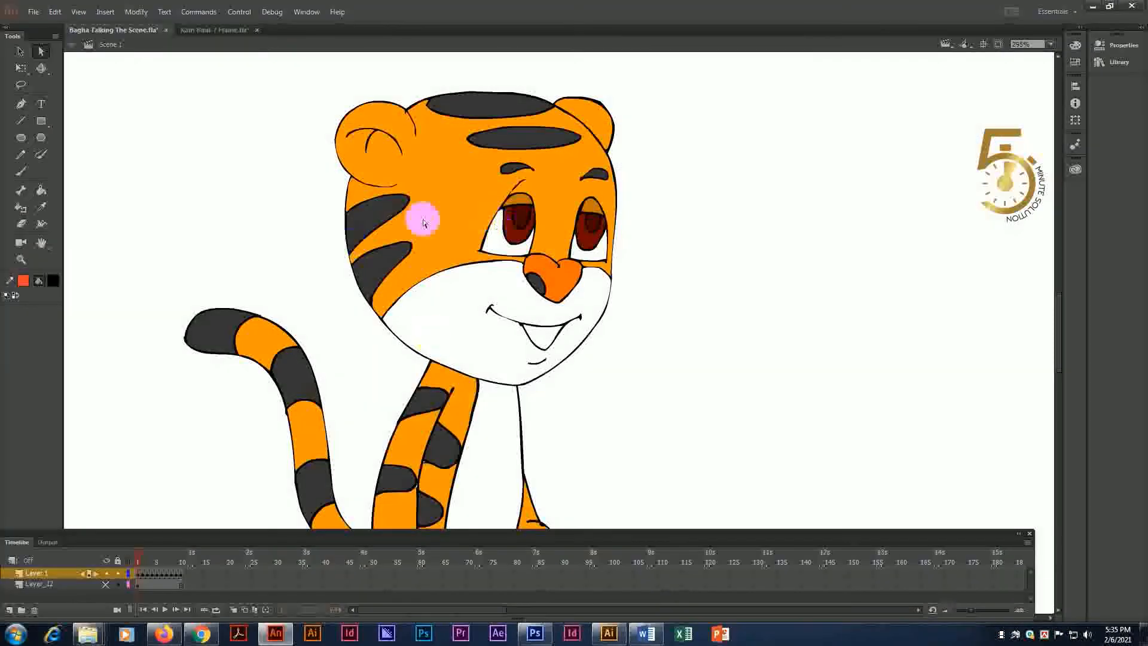
Switch to Animate, go to frame 3 of Layer 1 and sample the tail's maroon stripe as the Paint Bucket fill color.
click(149, 577)
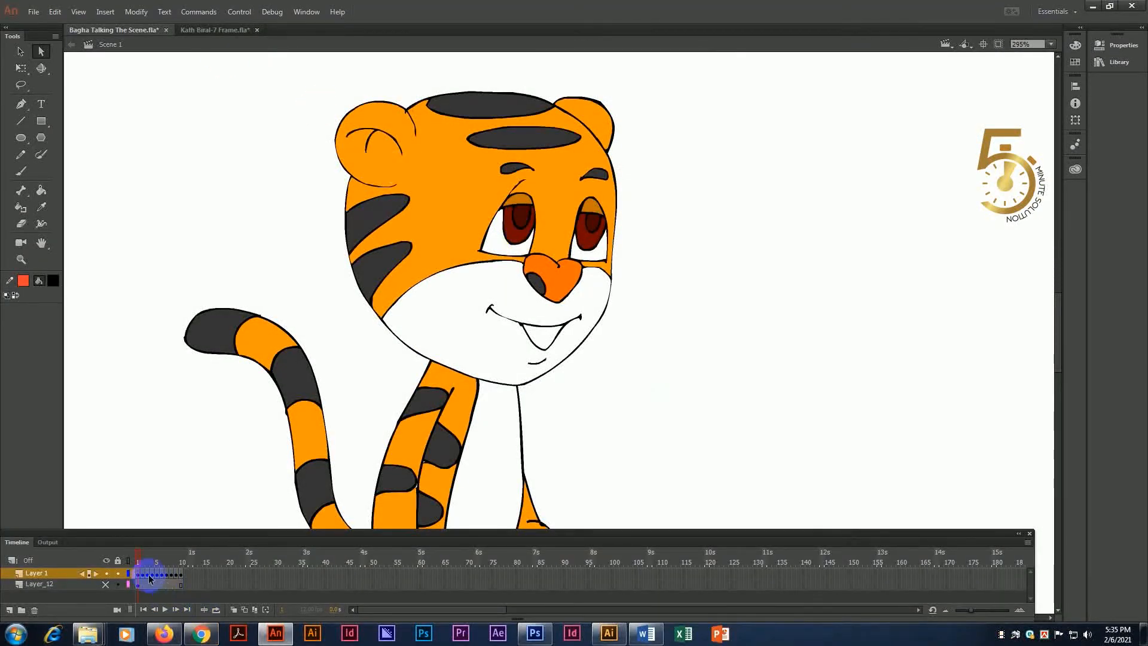
click(148, 575)
click(46, 191)
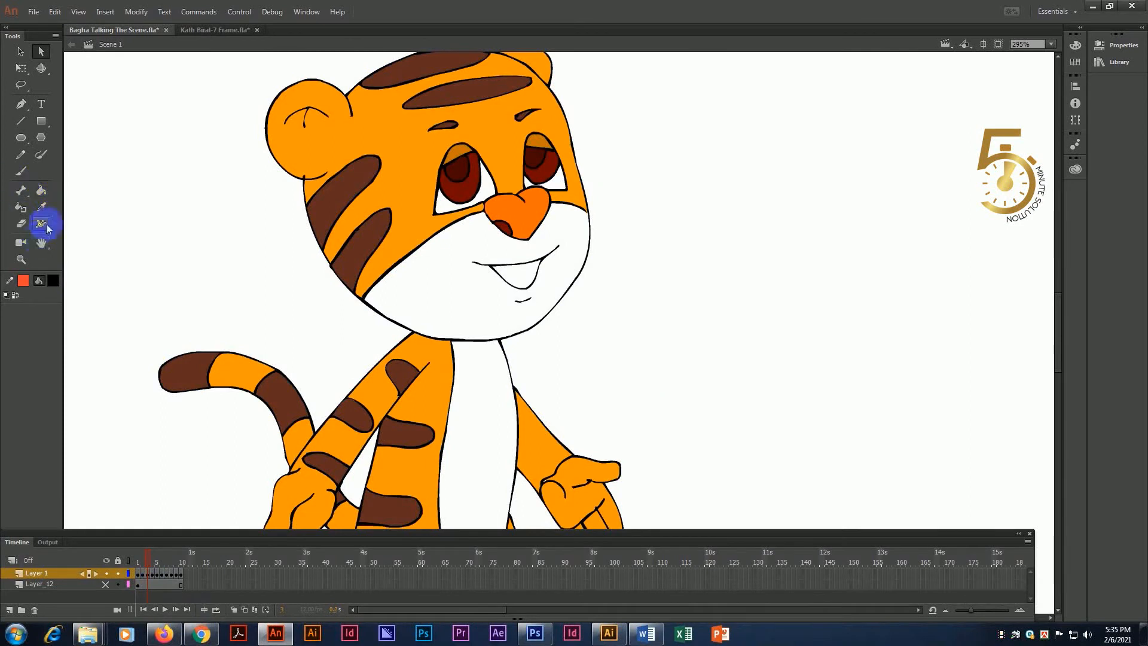
click(21, 171)
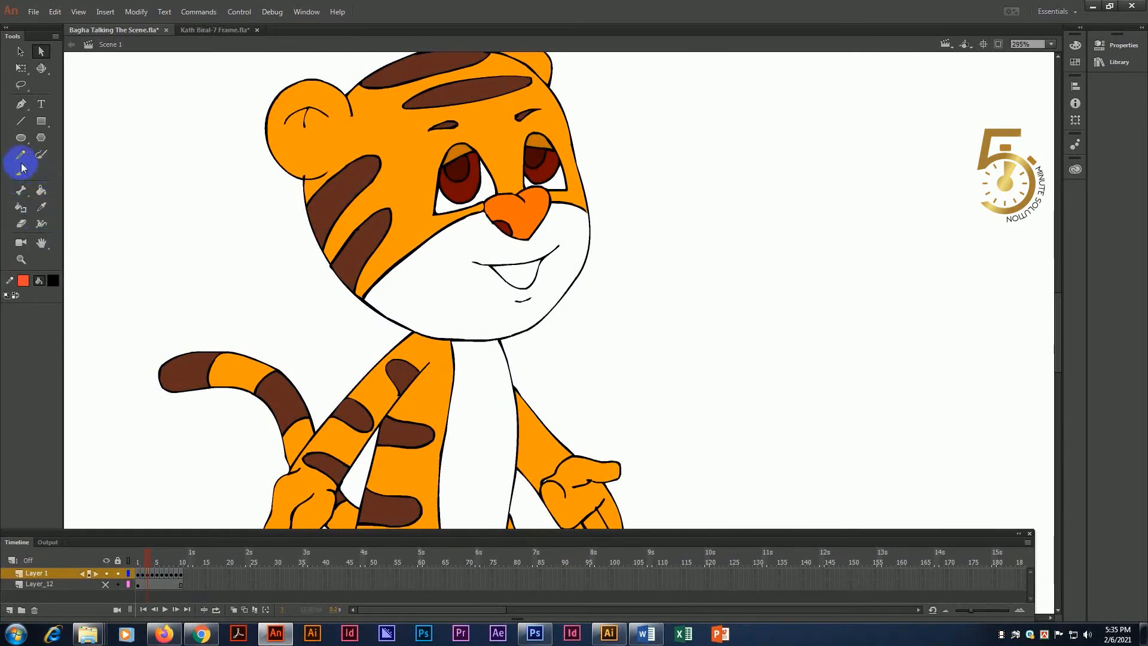
click(40, 192)
click(45, 209)
click(185, 372)
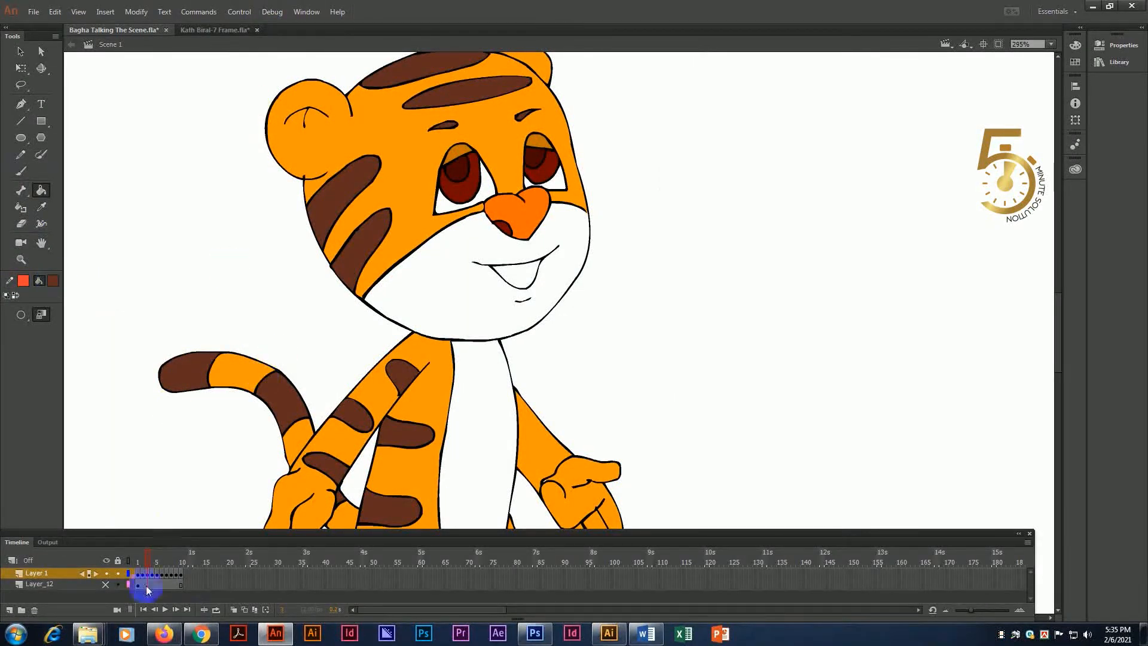
On frame 1, fill the tiger's black tail, arm and torso stripes with the sampled maroon.
drag(150, 564, 137, 562)
click(204, 589)
click(345, 450)
scroll(333, 256, down, 3)
click(369, 346)
click(407, 294)
click(406, 368)
click(441, 324)
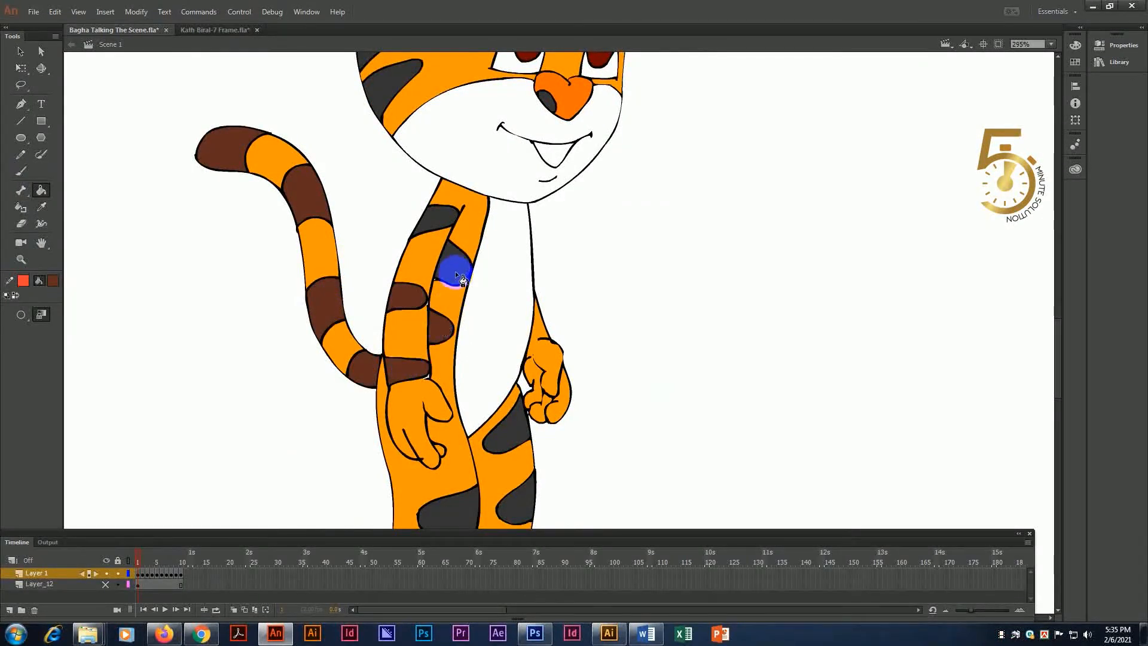
click(435, 220)
Fill the black stripes on both of the tiger's legs on frame 1 with maroon.
drag(1059, 338, 1063, 369)
click(508, 225)
click(525, 296)
click(505, 371)
click(400, 396)
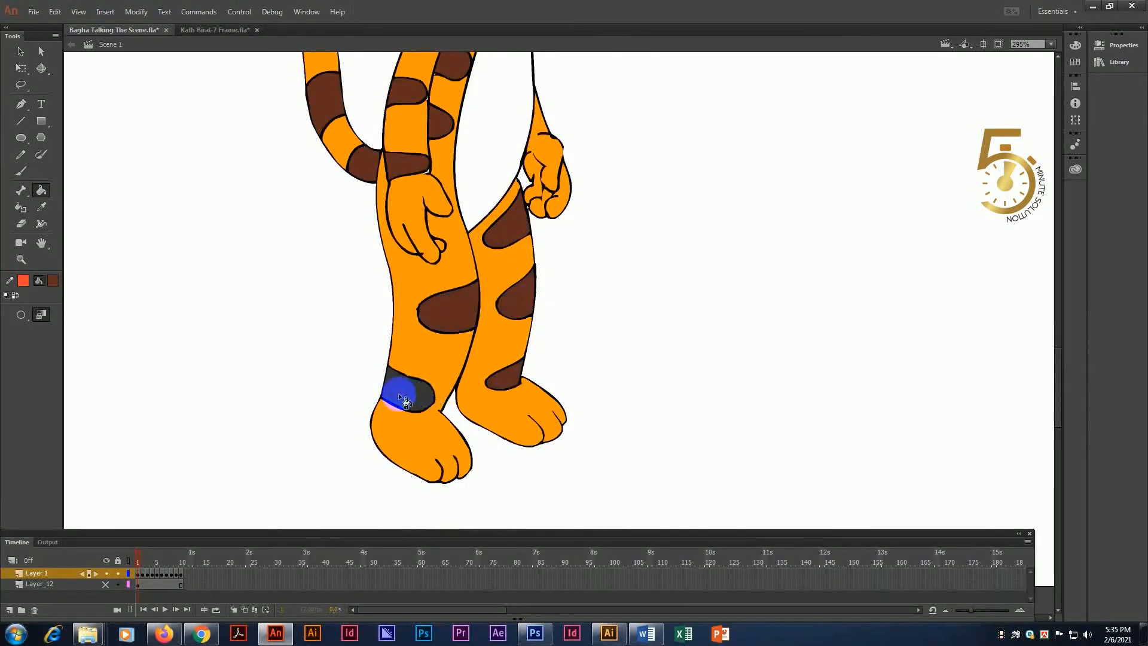
Fill the tiger's black head stripes and both eyebrows on frame 1 with maroon.
scroll(457, 239, up, 10)
click(280, 206)
click(433, 129)
click(402, 89)
click(436, 156)
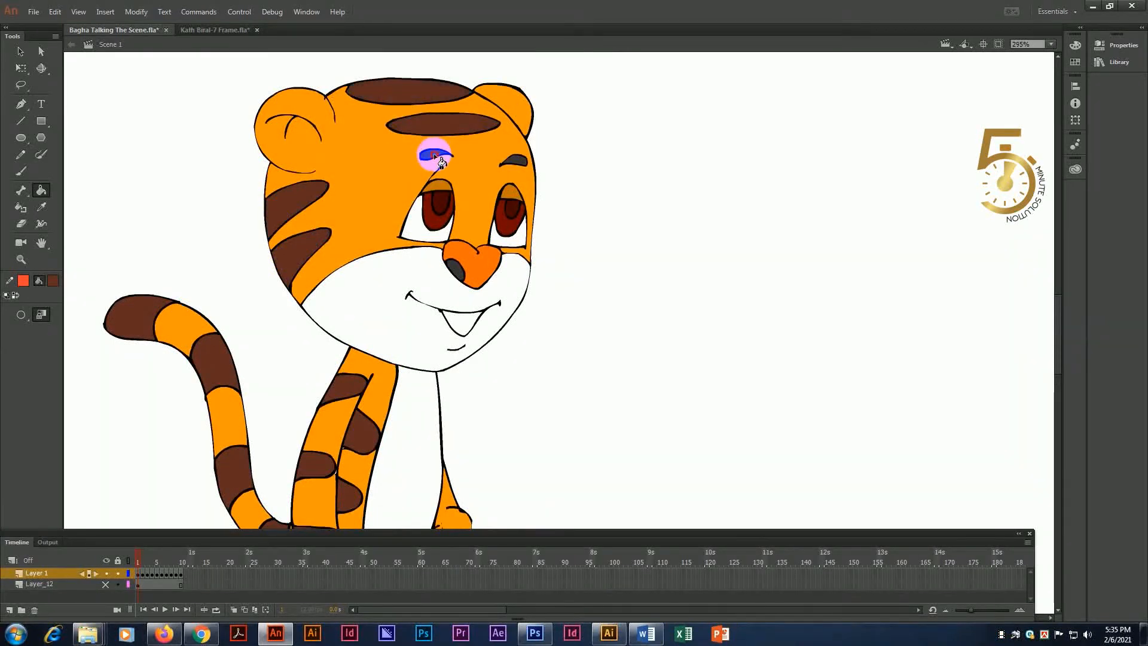
click(522, 161)
On frame 2, fill the black stripes on the tiger's tail, arm, torso and upper leg with maroon.
scroll(494, 294, down, 5)
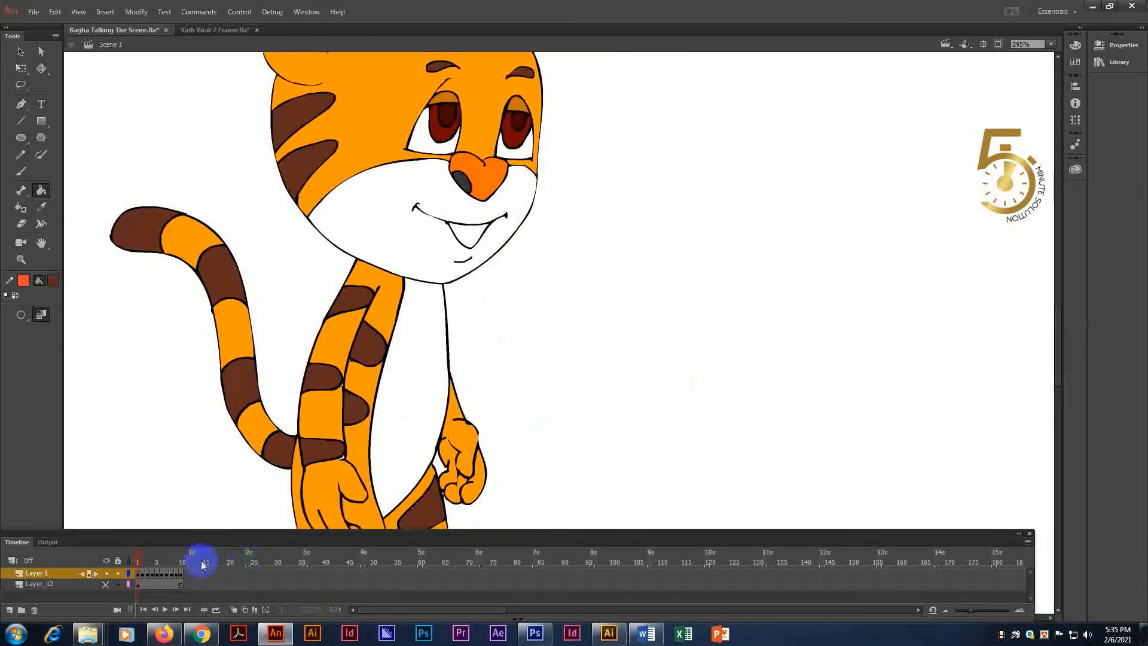
click(141, 561)
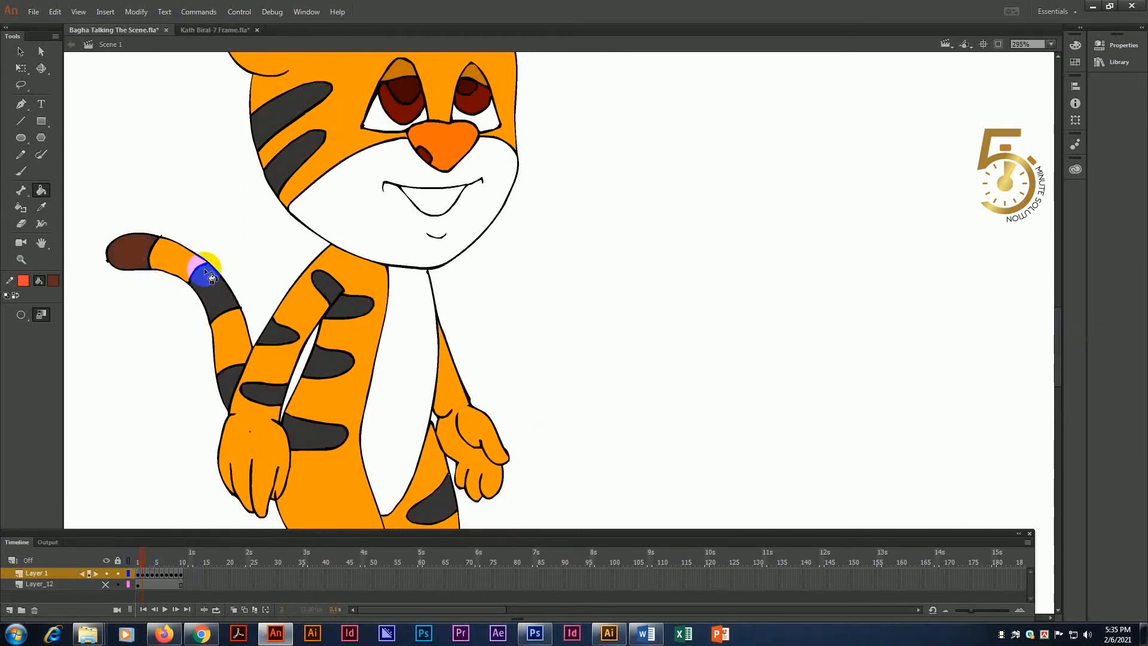
click(224, 382)
click(266, 389)
click(274, 330)
click(321, 289)
click(356, 305)
click(330, 366)
click(446, 501)
Fill the tiger's black head stripes and eyebrows on frame 2 with maroon.
scroll(436, 435, up, 5)
click(295, 360)
click(278, 317)
click(432, 220)
click(400, 234)
click(490, 235)
Undo the accidental fill of the outlines and fill the remaining black leg stripes on frame 2 with maroon.
scroll(457, 161, down, 10)
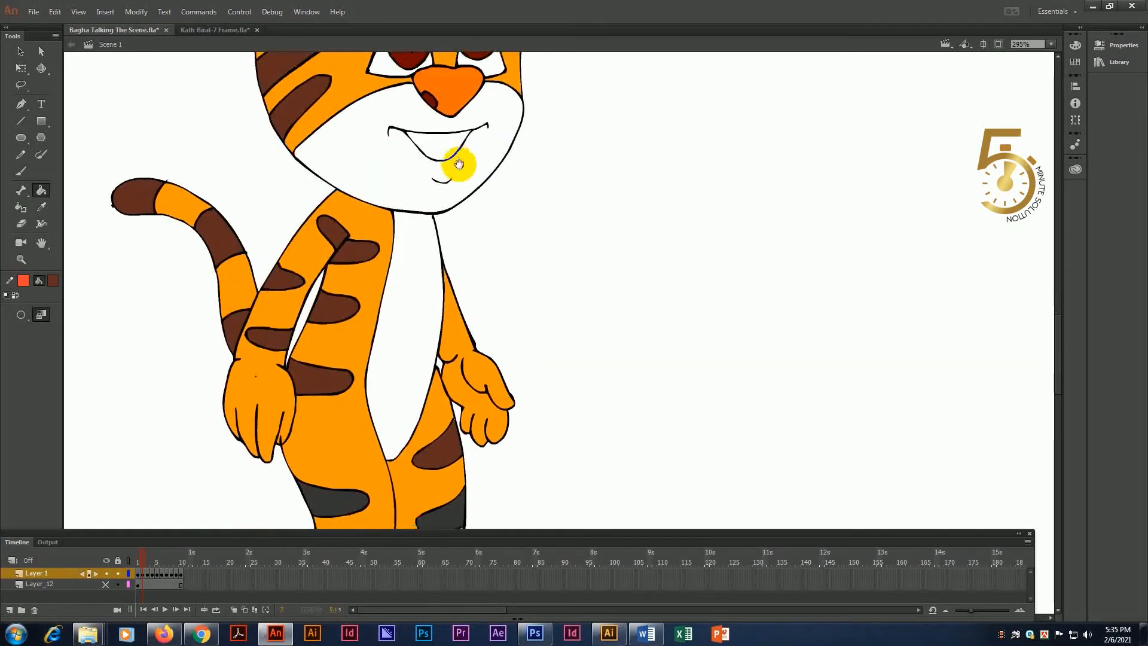
click(479, 209)
click(351, 345)
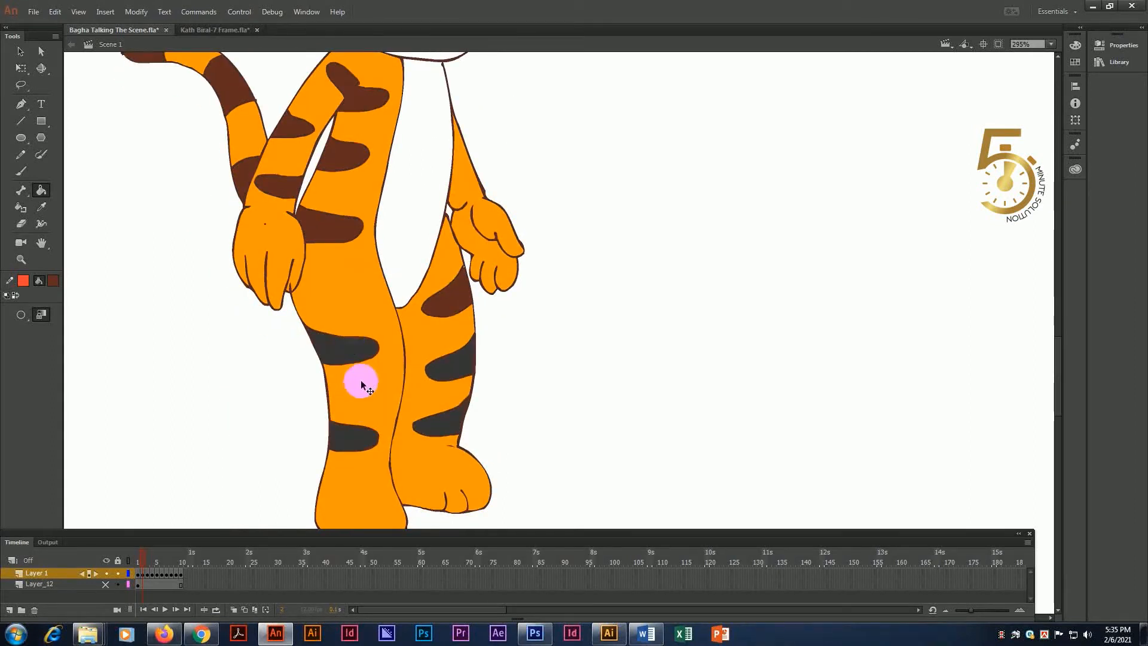
key(ctrl+z)
click(346, 350)
click(357, 443)
click(456, 419)
click(456, 366)
Go to frame 6 and fill the black stripe on top of the tiger's head with maroon.
ctrl+shift+click(453, 352)
drag(640, 238, 450, 288)
ctrl+shift+click(432, 312)
mouse_move(146, 561)
mouse_down()
mouse_move(133, 560)
mouse_move(167, 567)
mouse_up()
drag(583, 307, 529, 312)
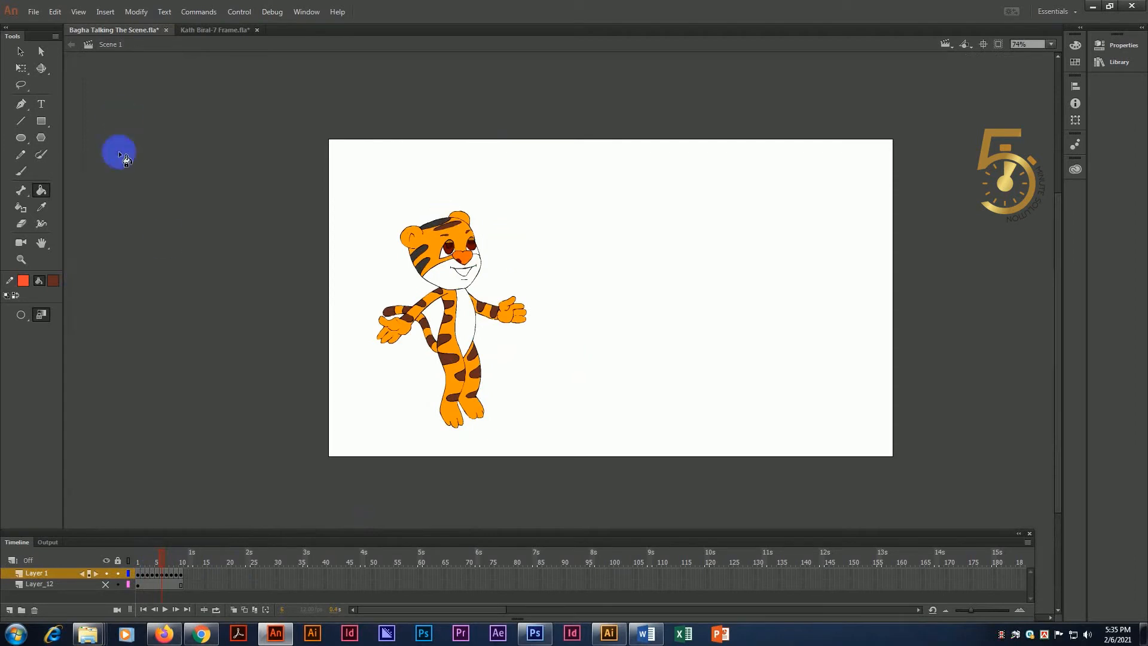
click(21, 261)
drag(354, 185, 546, 389)
click(42, 191)
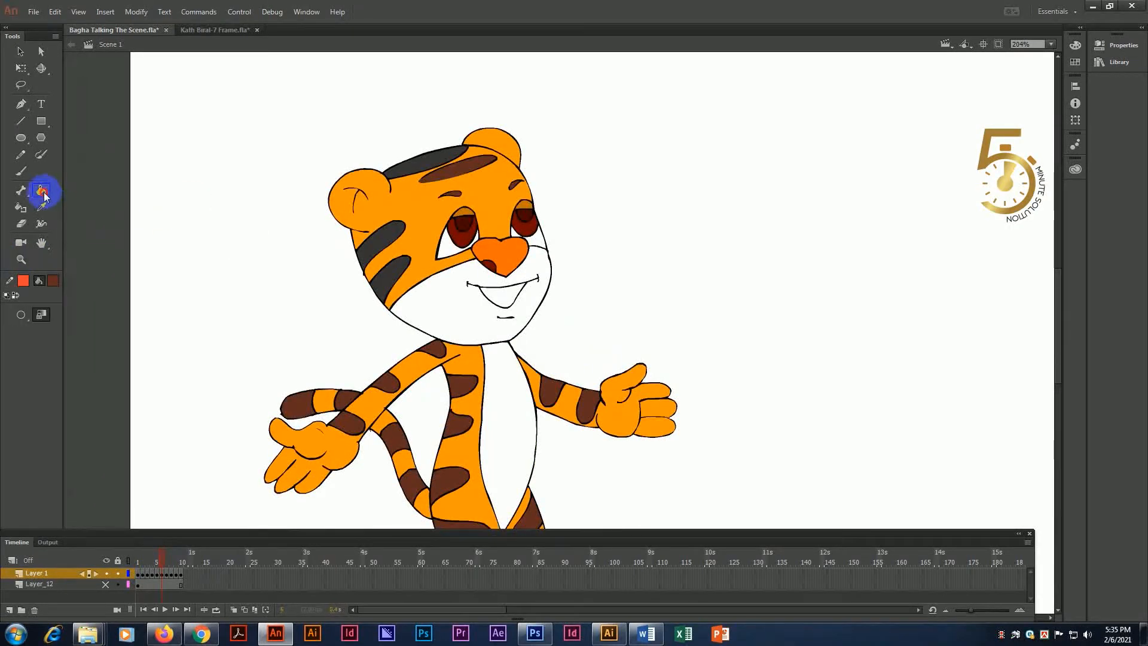
click(421, 162)
drag(469, 412, 432, 144)
Check the stripes on frame 8, then fill the stripe on the side of the tiger's head on frame 7 with maroon.
mouse_move(177, 565)
mouse_down()
mouse_move(150, 562)
mouse_move(172, 562)
mouse_up()
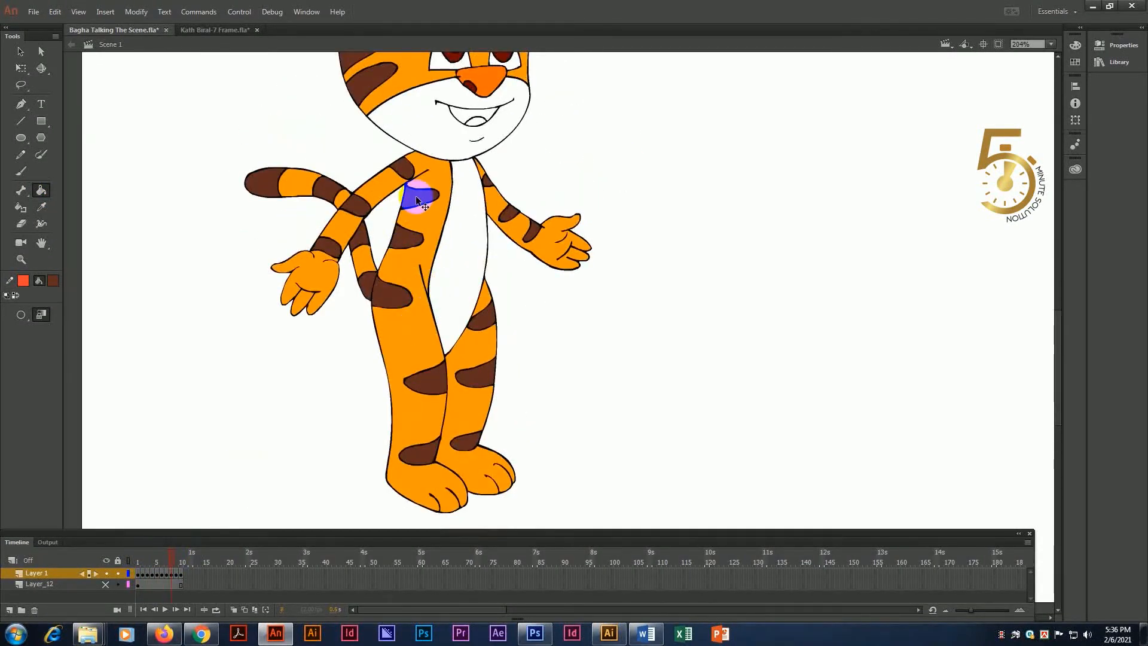
key(ctrl+minus)
mouse_move(167, 553)
mouse_down()
mouse_move(108, 553)
mouse_move(134, 560)
mouse_move(192, 546)
mouse_move(151, 550)
mouse_move(167, 553)
mouse_up()
click(424, 221)
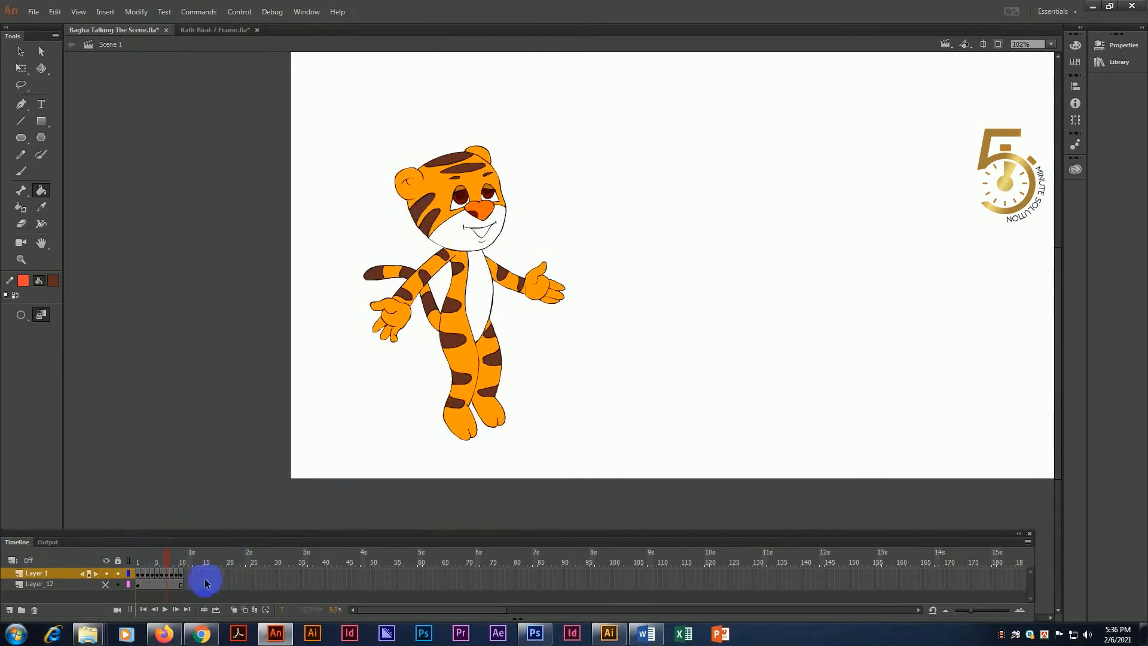
Return to frame 1 and fill the dark spot on the tiger's nose with maroon.
drag(167, 554, 136, 554)
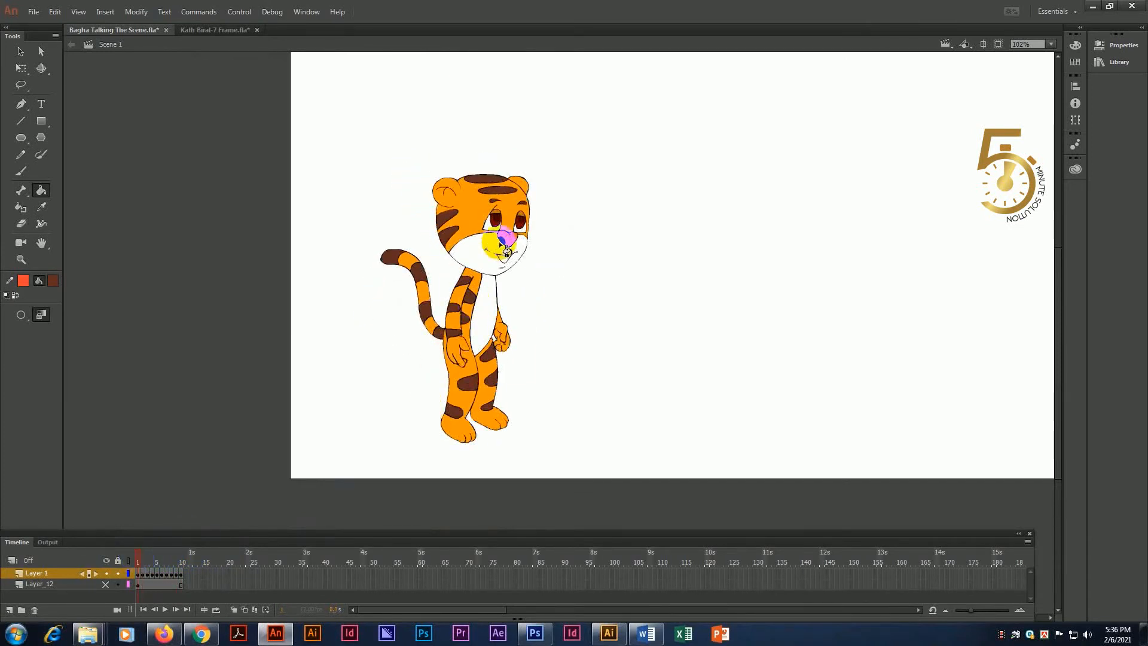
click(21, 259)
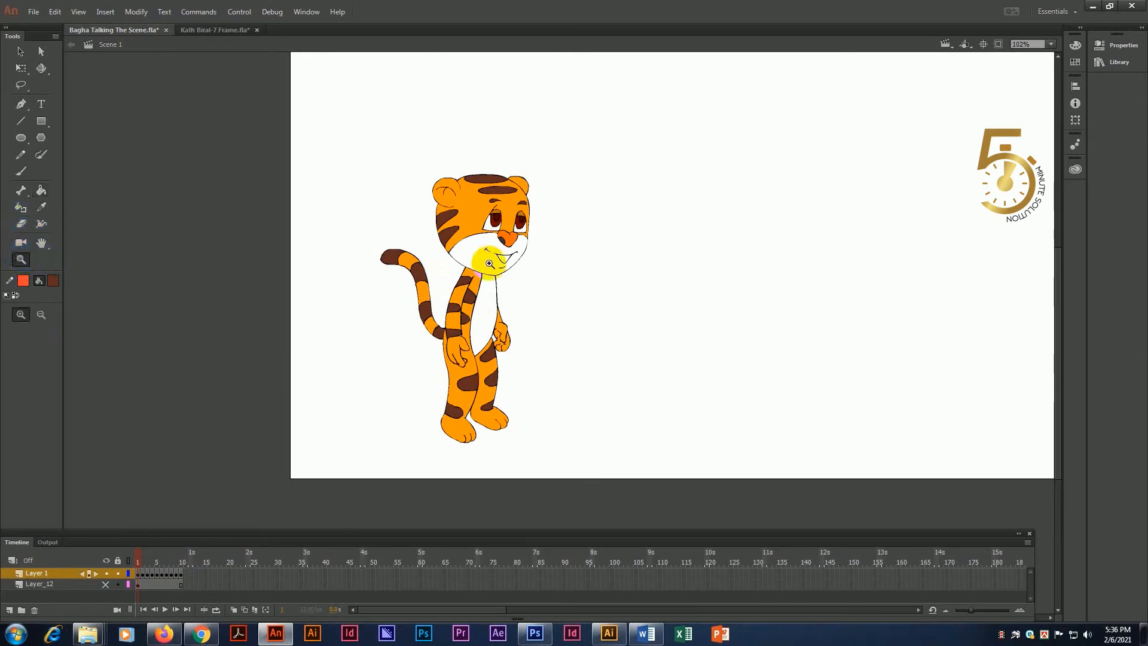
click(489, 263)
click(505, 307)
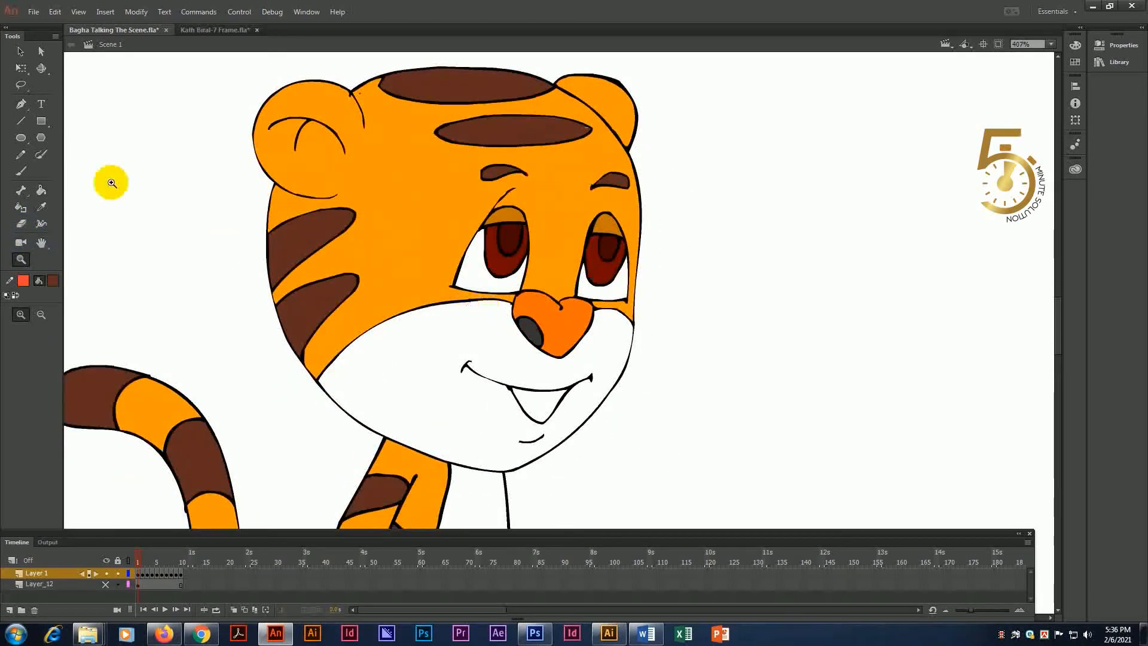
click(41, 190)
click(526, 332)
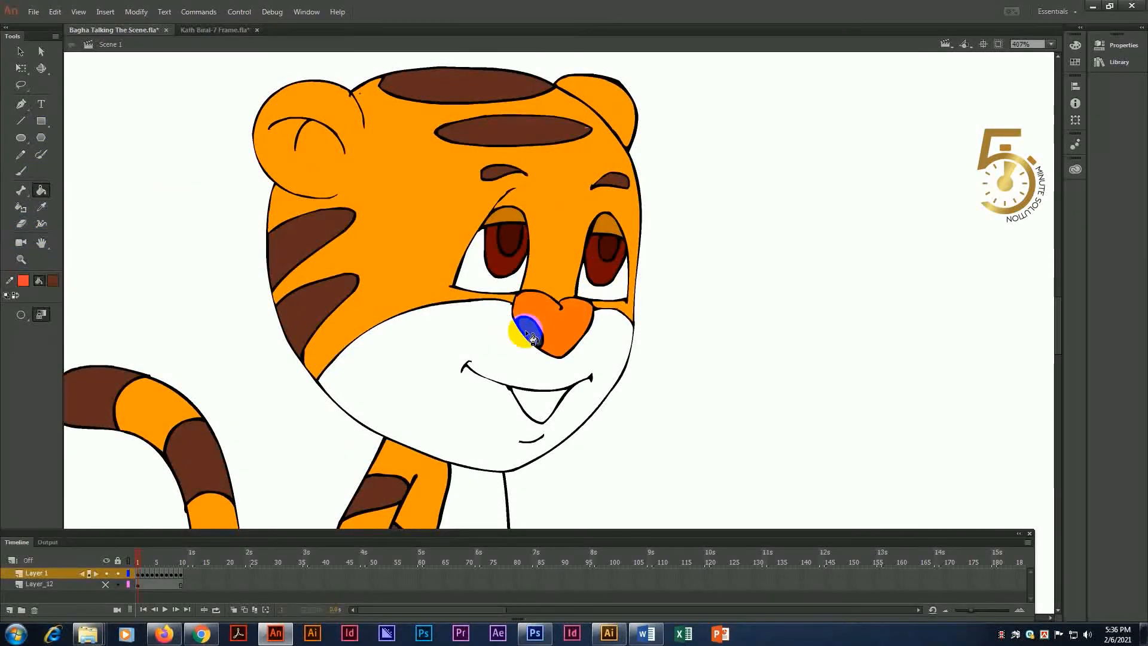
Make the hidden Layer_12 with the title text visible and make it the active layer.
click(21, 259)
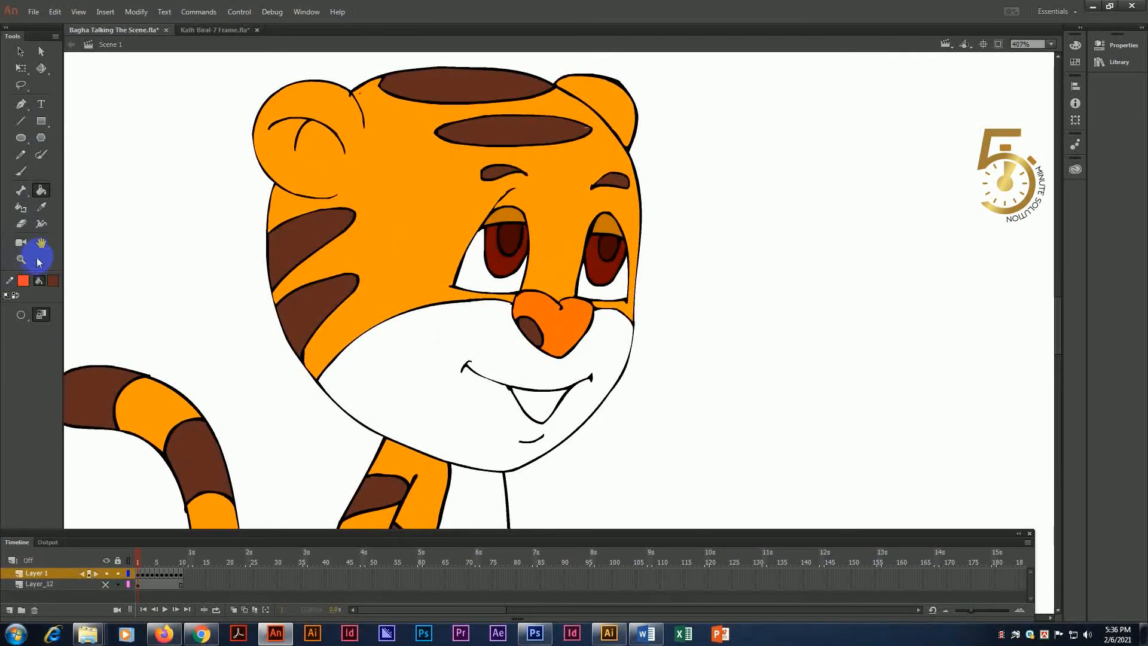
alt+click(496, 320)
drag(648, 336, 486, 192)
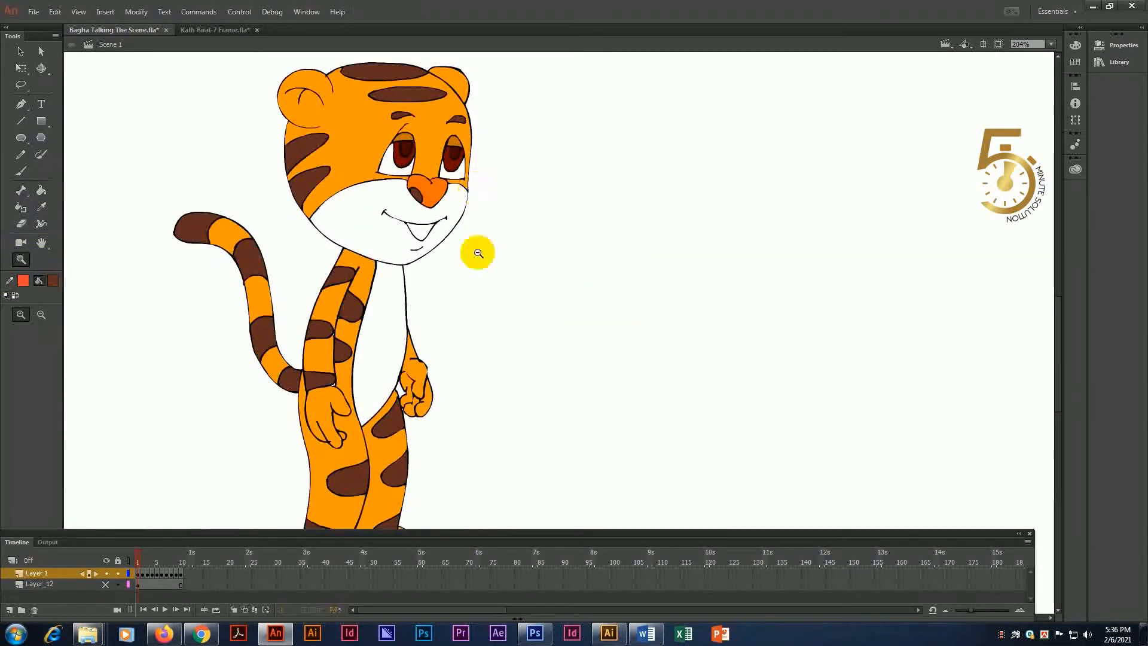
alt+click(475, 256)
drag(558, 296, 327, 222)
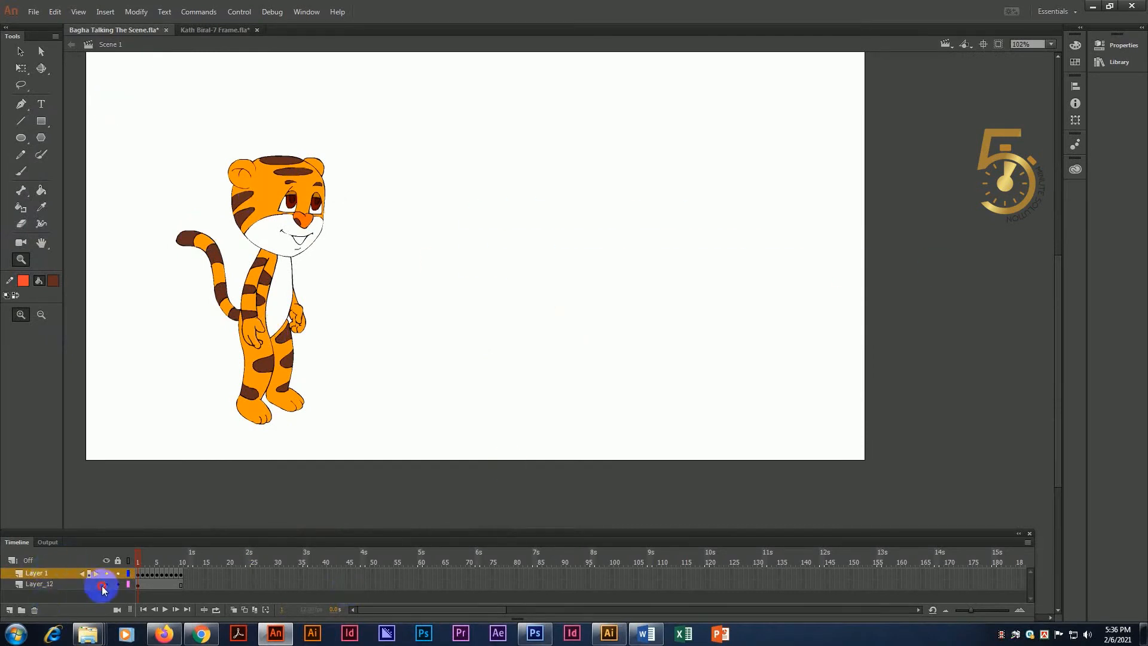
click(103, 586)
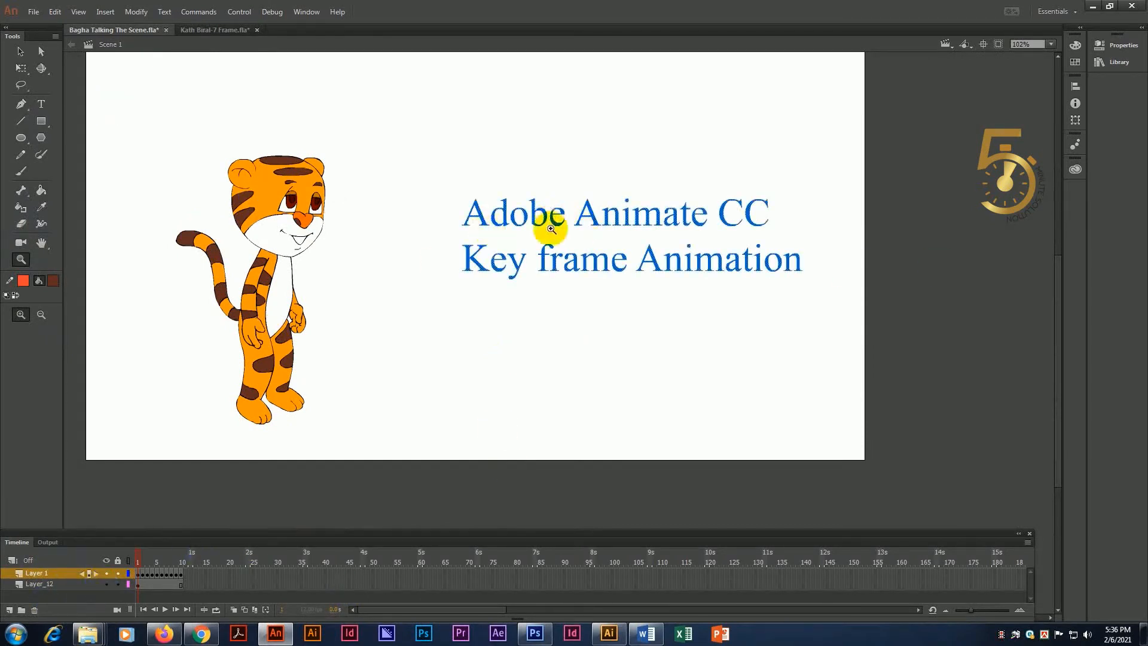
click(20, 52)
drag(436, 157, 838, 296)
click(379, 289)
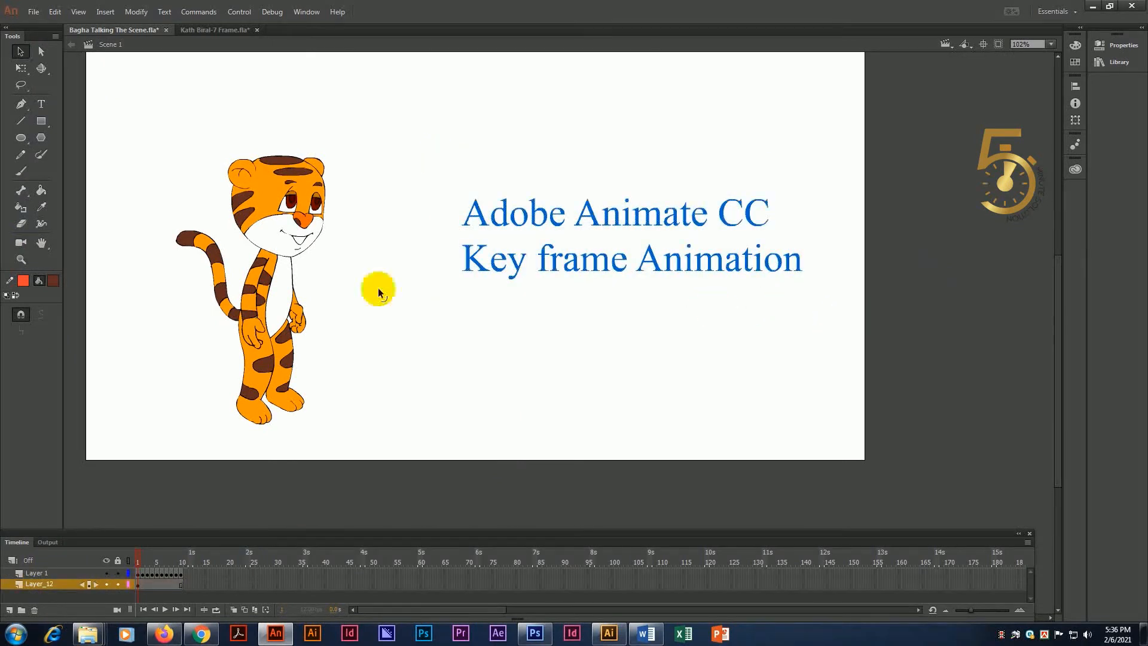
Copy the heading "Lesson 1 basic Key Frame Animation for Beginner" from the Word document and return to Animate with the Text tool active.
click(42, 105)
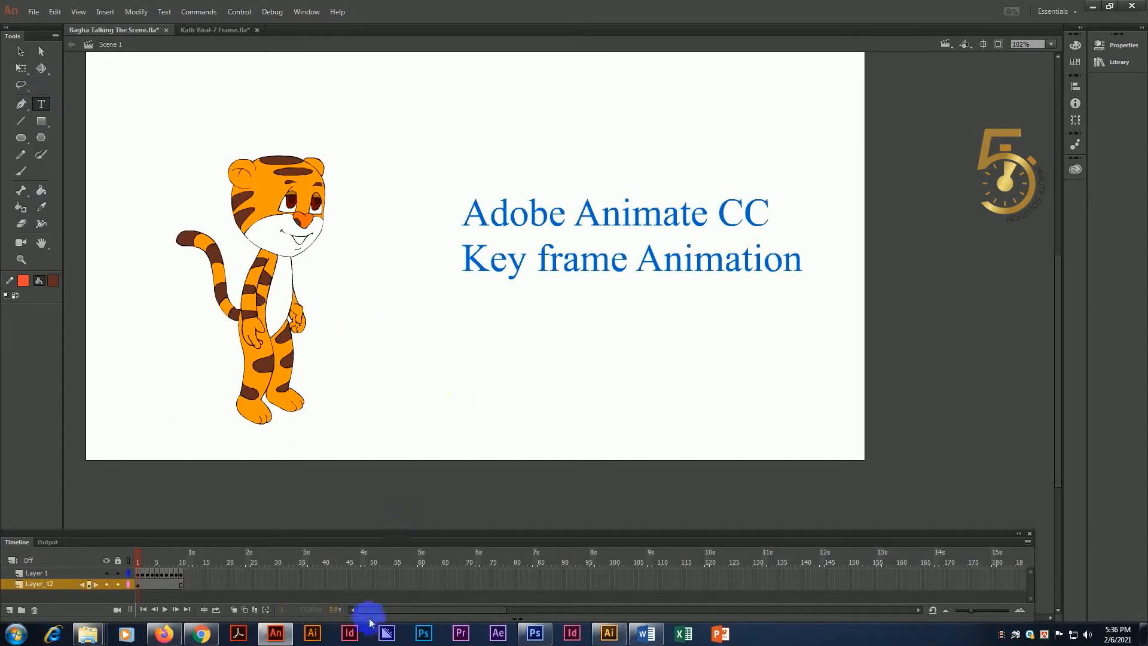
click(647, 633)
click(443, 284)
scroll(382, 254, up, 1)
drag(202, 193, 831, 187)
key(ctrl+c)
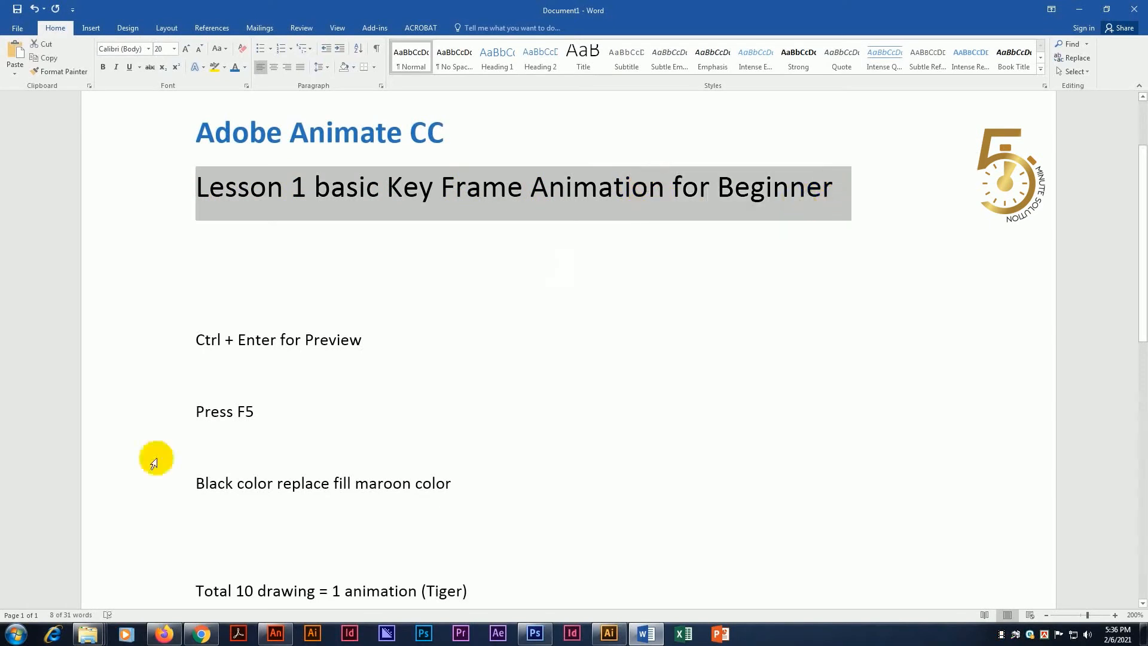
click(276, 633)
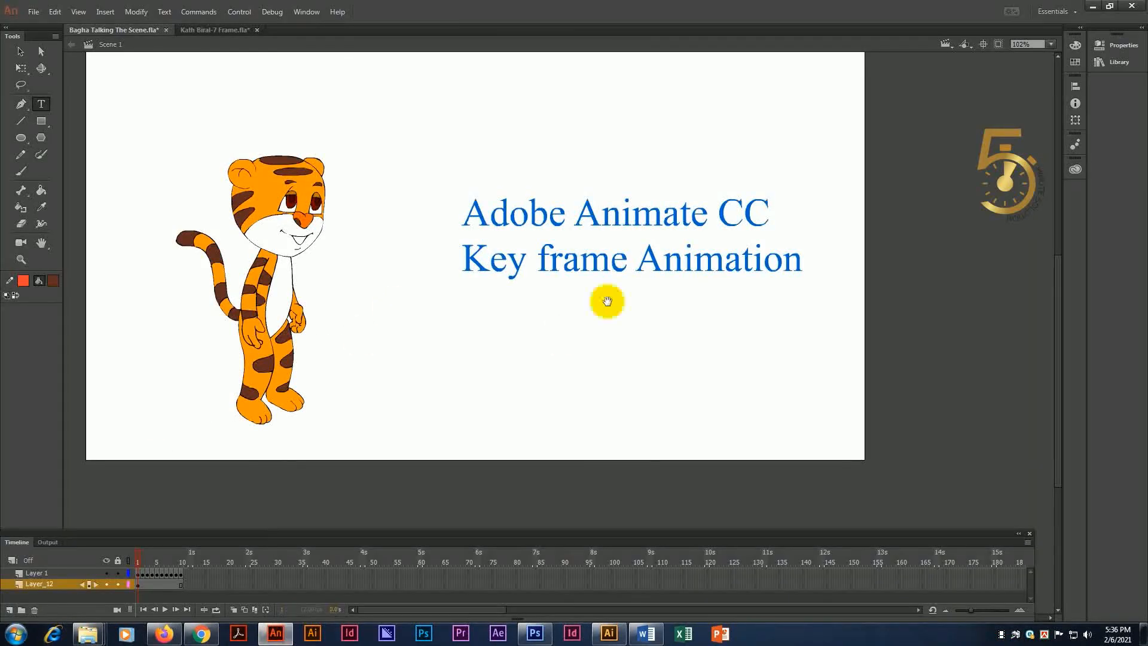
Hide Layer_12, which holds the "Adobe Animate CC Key frame Animation" title.
click(20, 51)
drag(448, 159, 910, 348)
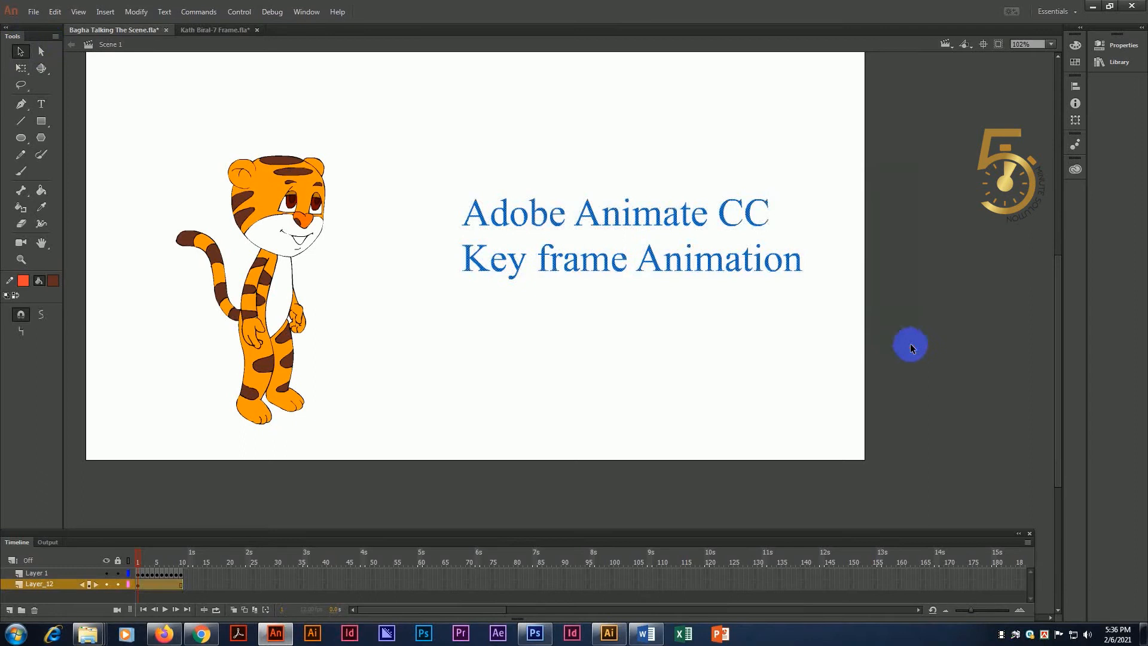
click(107, 583)
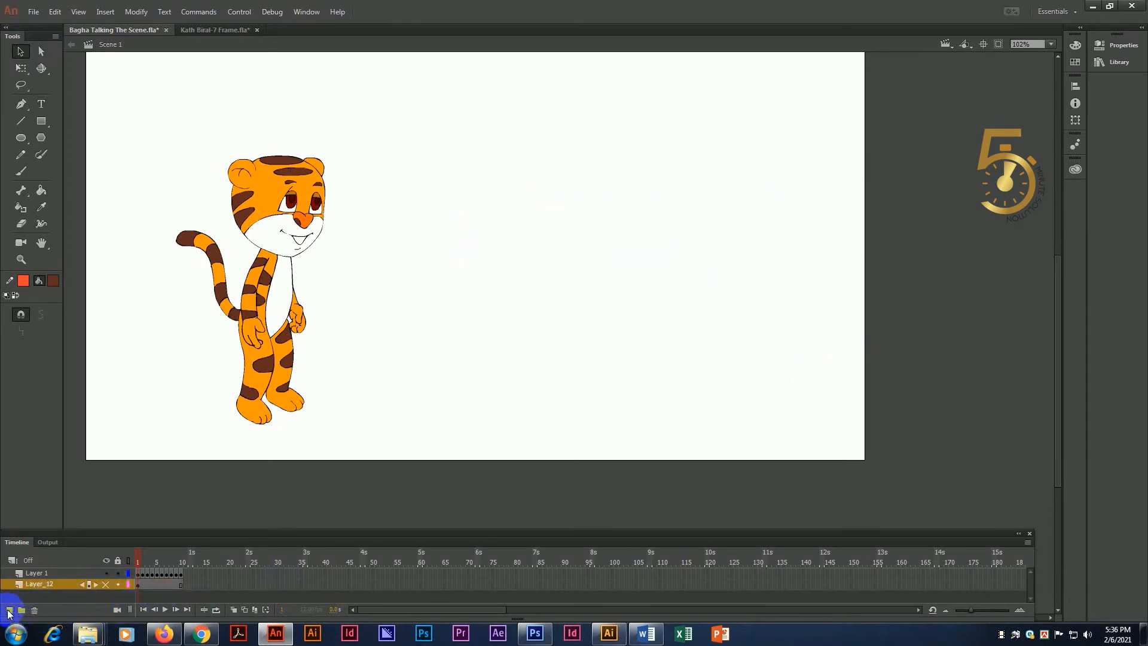
Add a new layer and paste the copied heading "Lesson 1 basic Key Frame Animation for Beginner" as text beside the tiger.
click(9, 611)
click(40, 104)
click(426, 215)
key(ctrl+v)
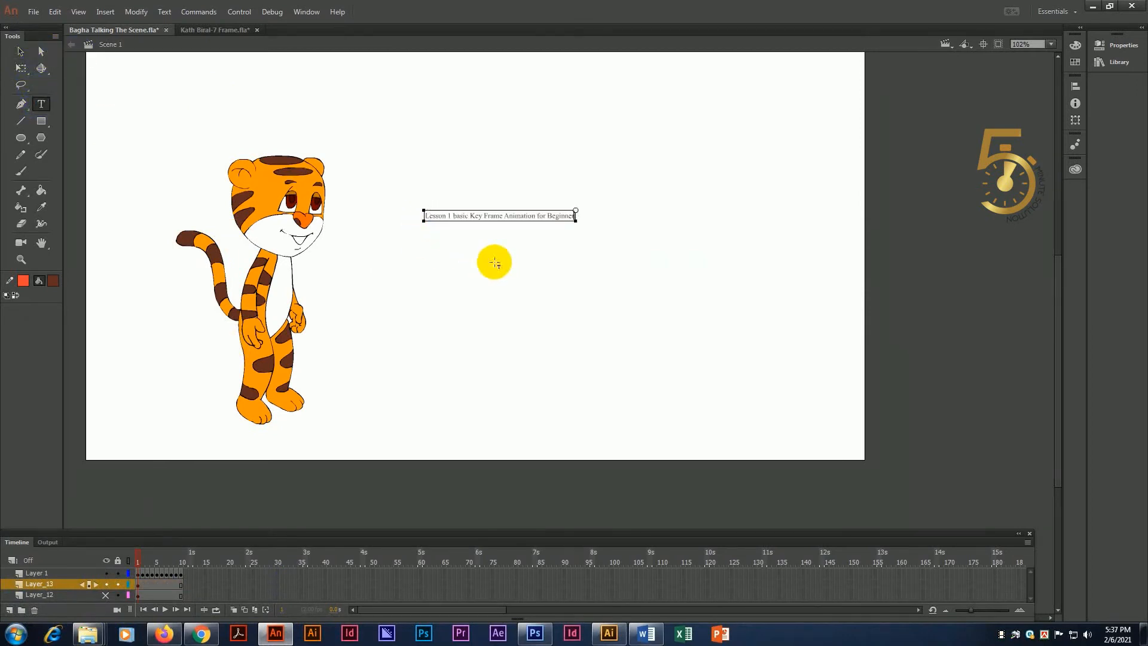
Set the font size of the whole pasted heading to 48.
key(ctrl+a)
click(166, 12)
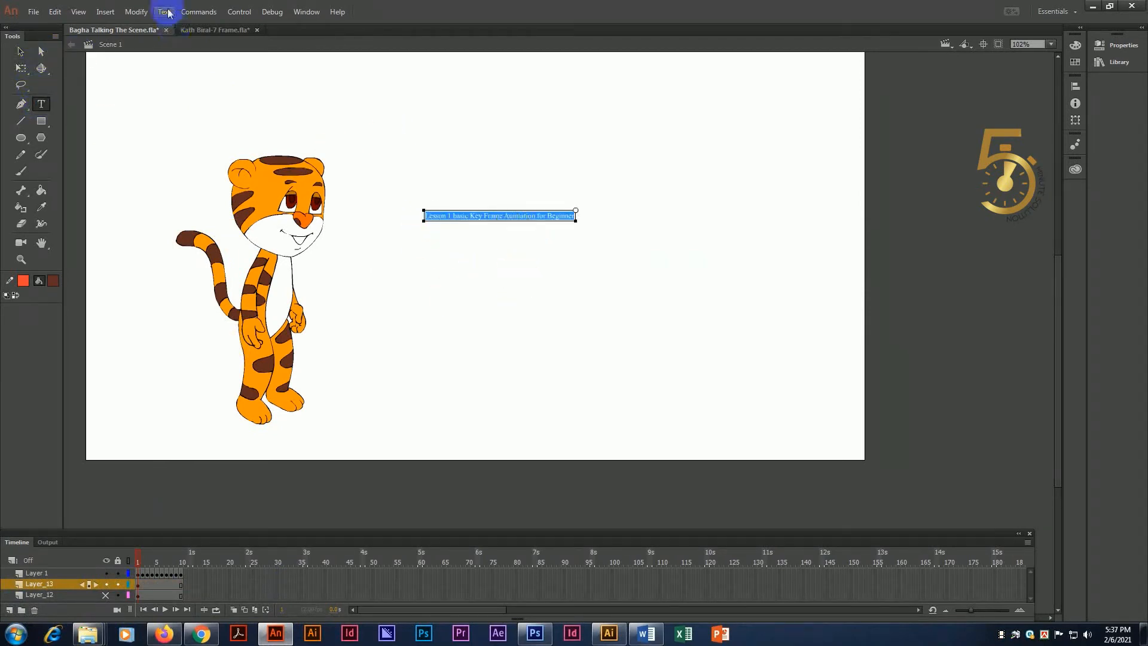
click(124, 12)
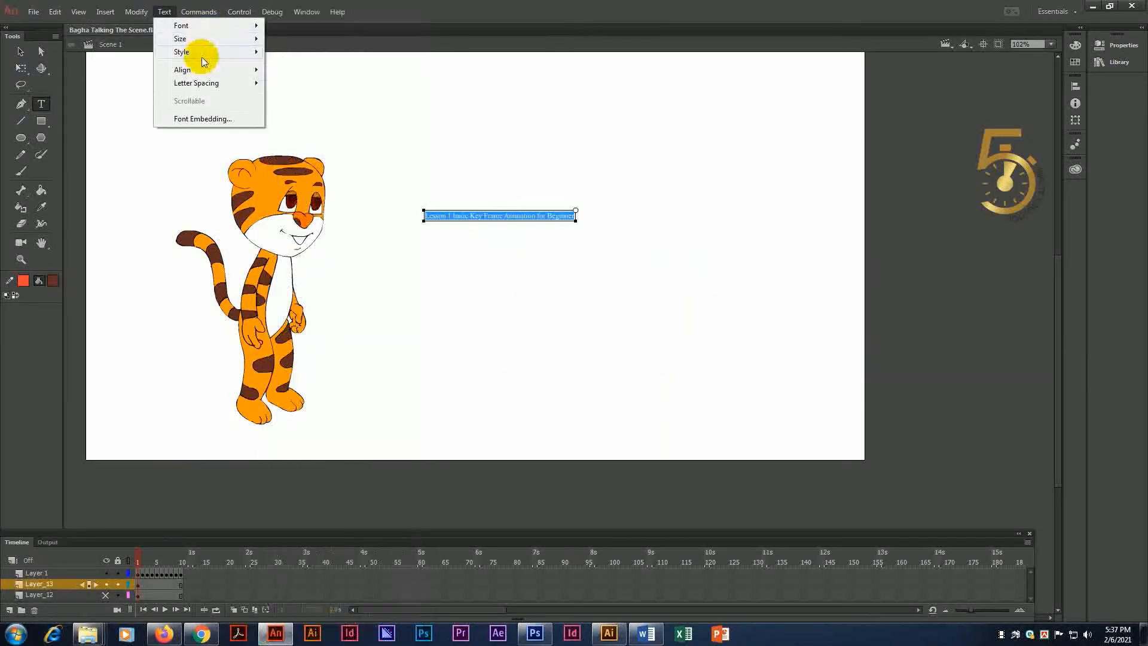
mouse_move(204, 52)
mouse_move(246, 39)
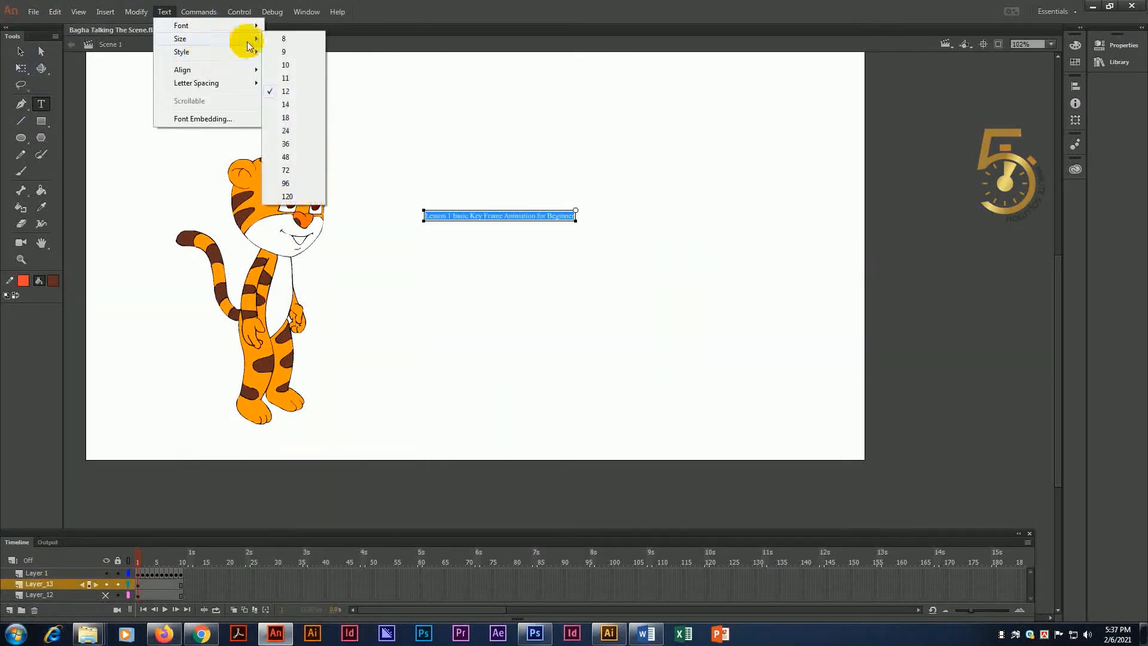
click(287, 156)
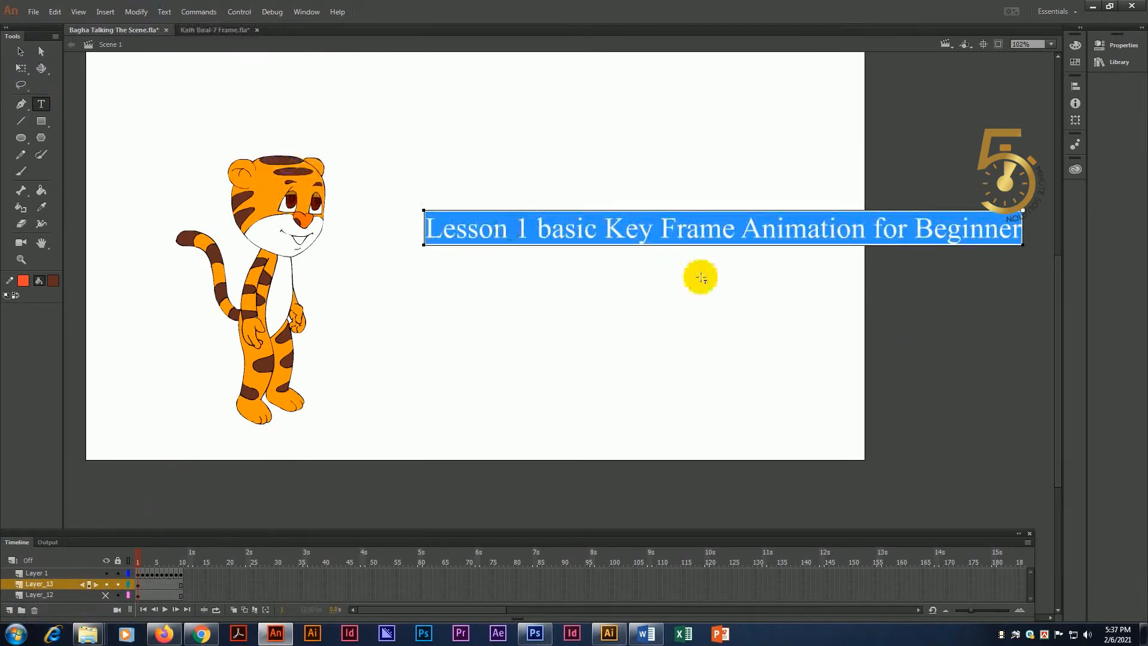
Break the heading into two lines before "Animation" and remove the leftover space at the start of the second line.
click(735, 231)
key(Return)
key(Delete)
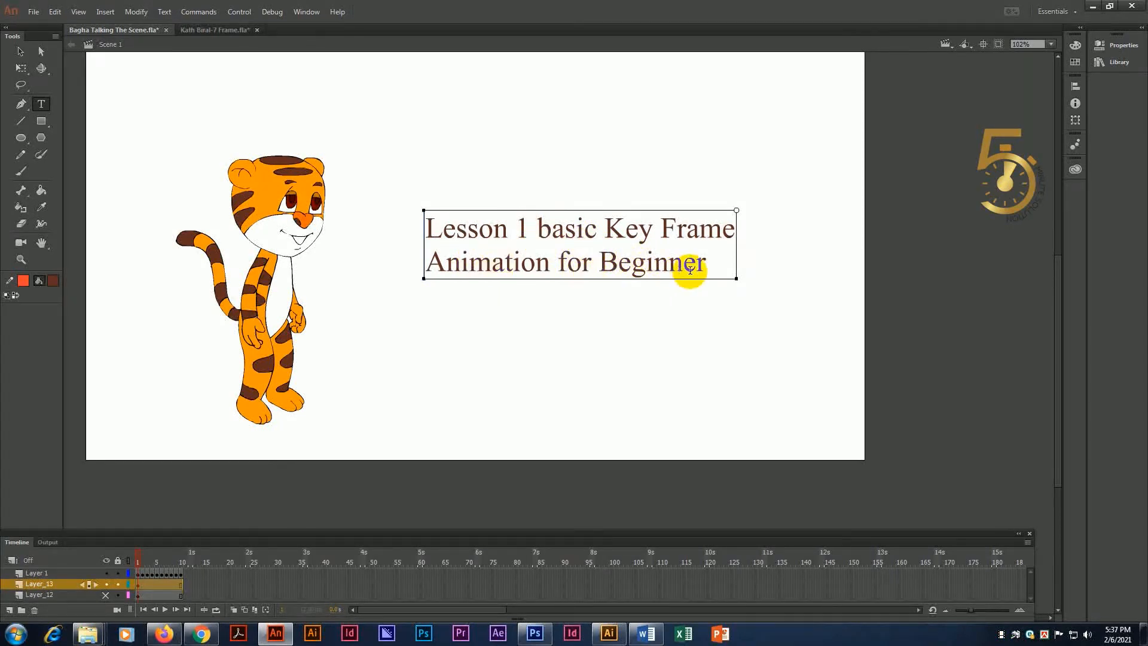
drag(709, 264, 371, 249)
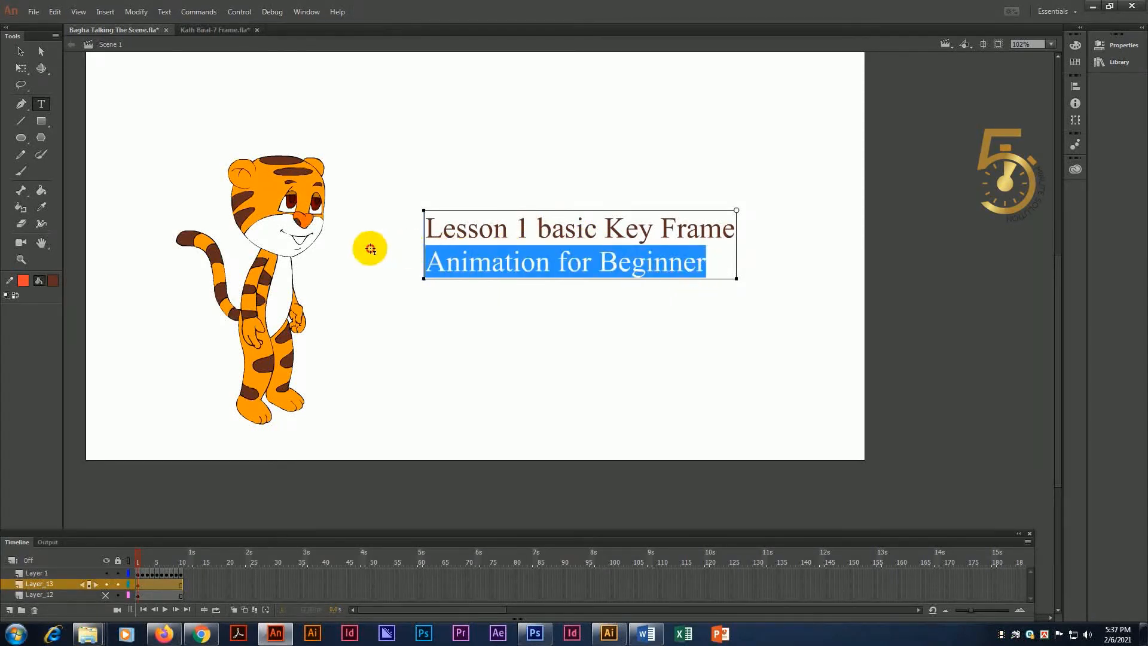
click(603, 230)
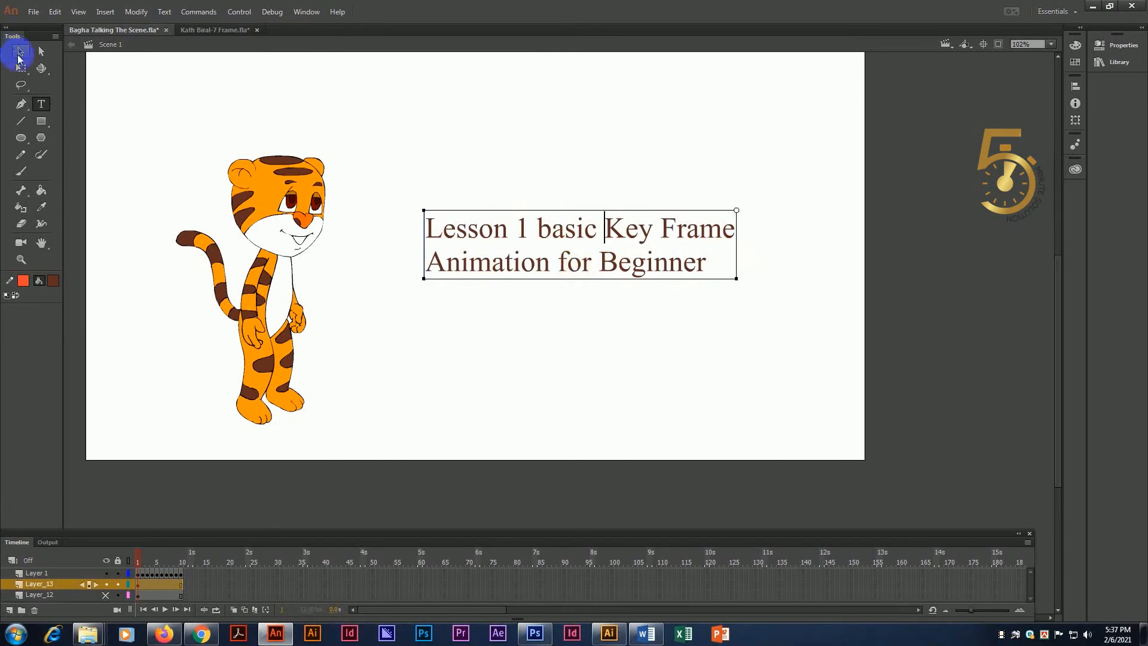
Move the two-line heading slightly down and away from the tiger in the empty area of the stage.
click(20, 51)
drag(639, 235, 628, 235)
drag(627, 288, 671, 262)
drag(152, 547, 124, 555)
click(33, 11)
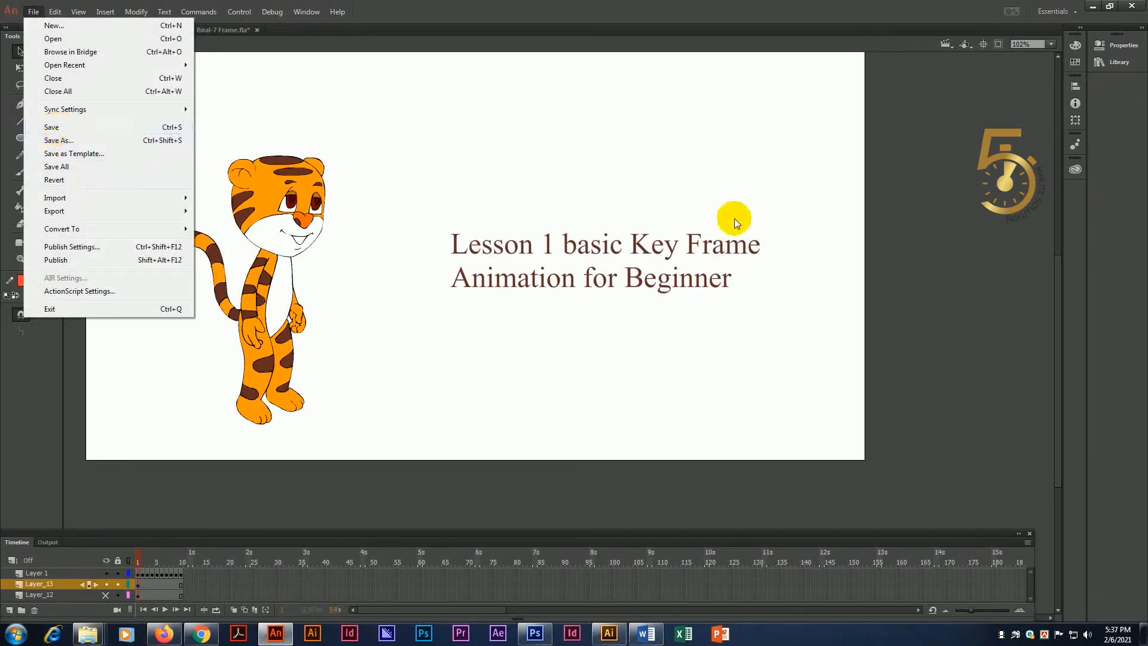
click(569, 311)
Start exporting the animation as a movie to the Desktop and create a folder named "Test 1" there.
click(34, 12)
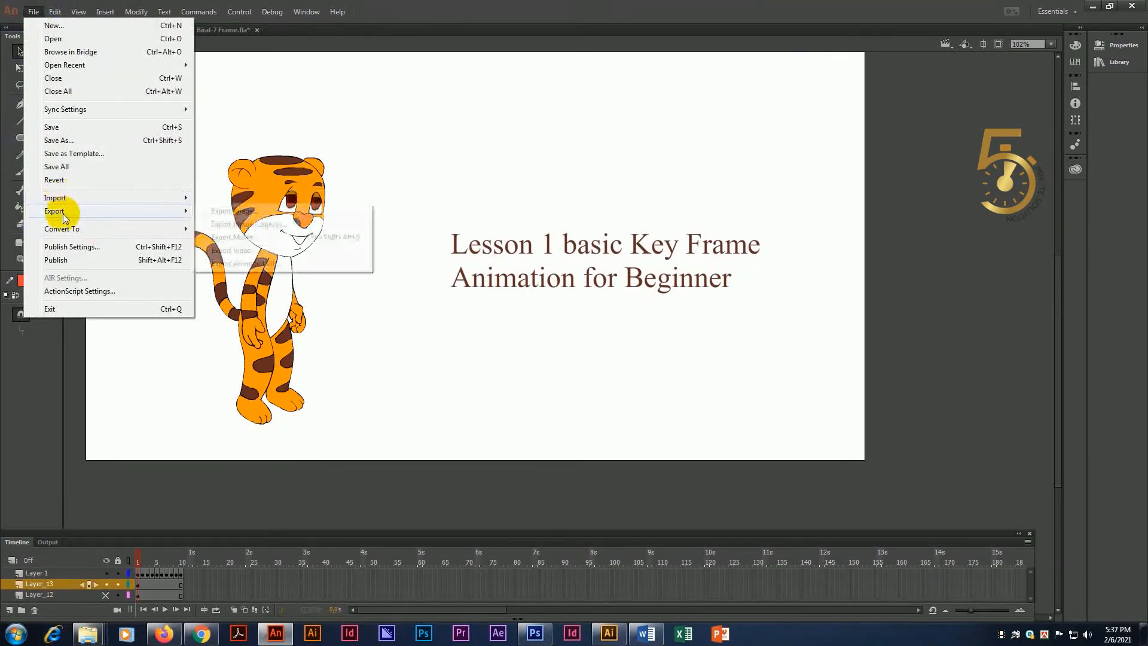
mouse_move(118, 208)
click(263, 237)
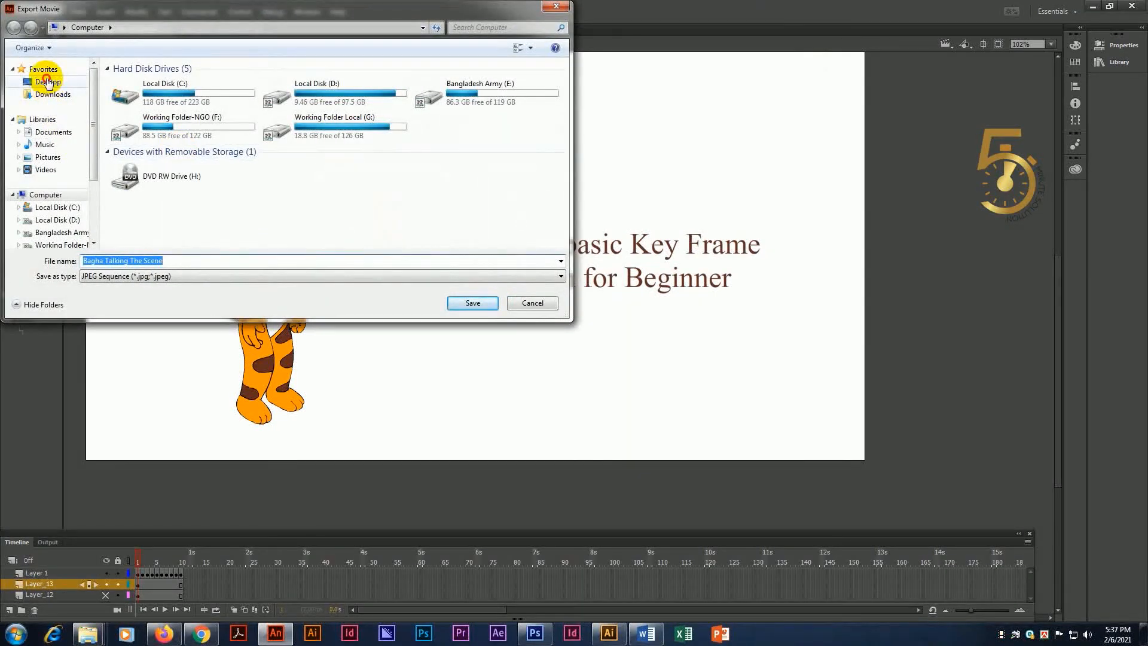
click(47, 82)
click(179, 260)
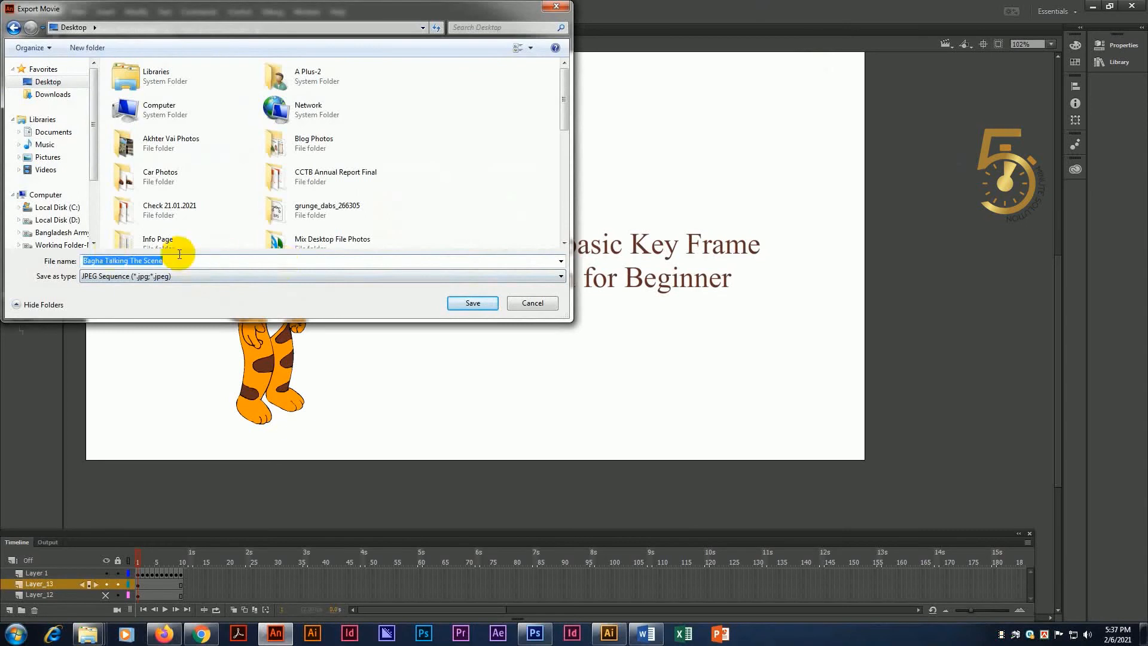
right_click(435, 108)
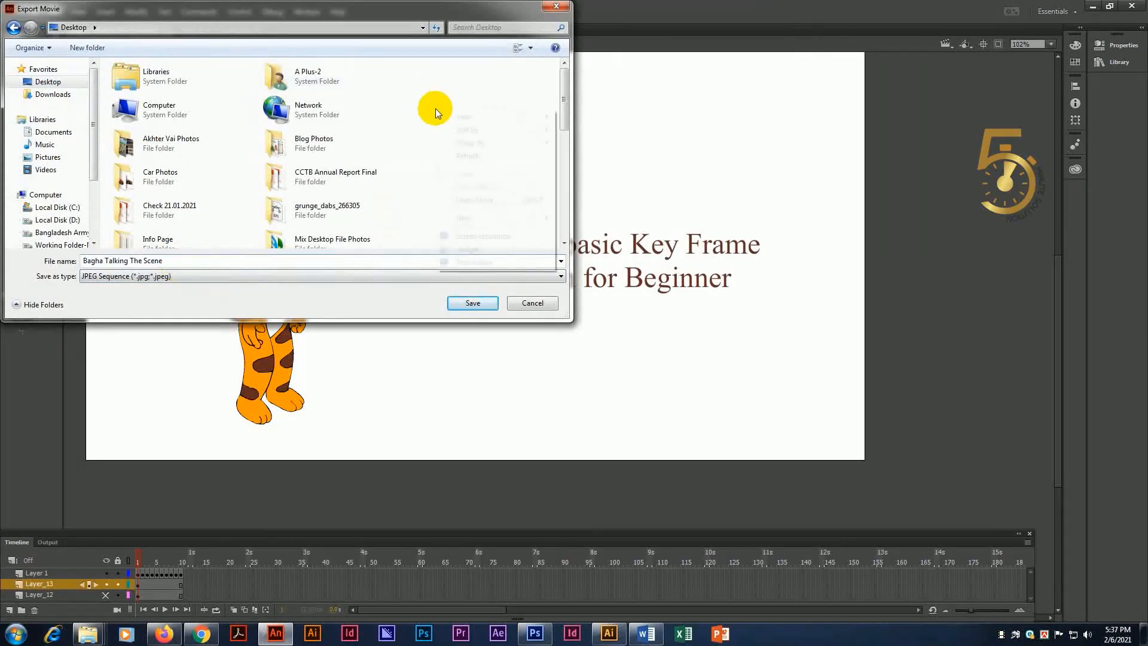
mouse_move(487, 219)
click(575, 218)
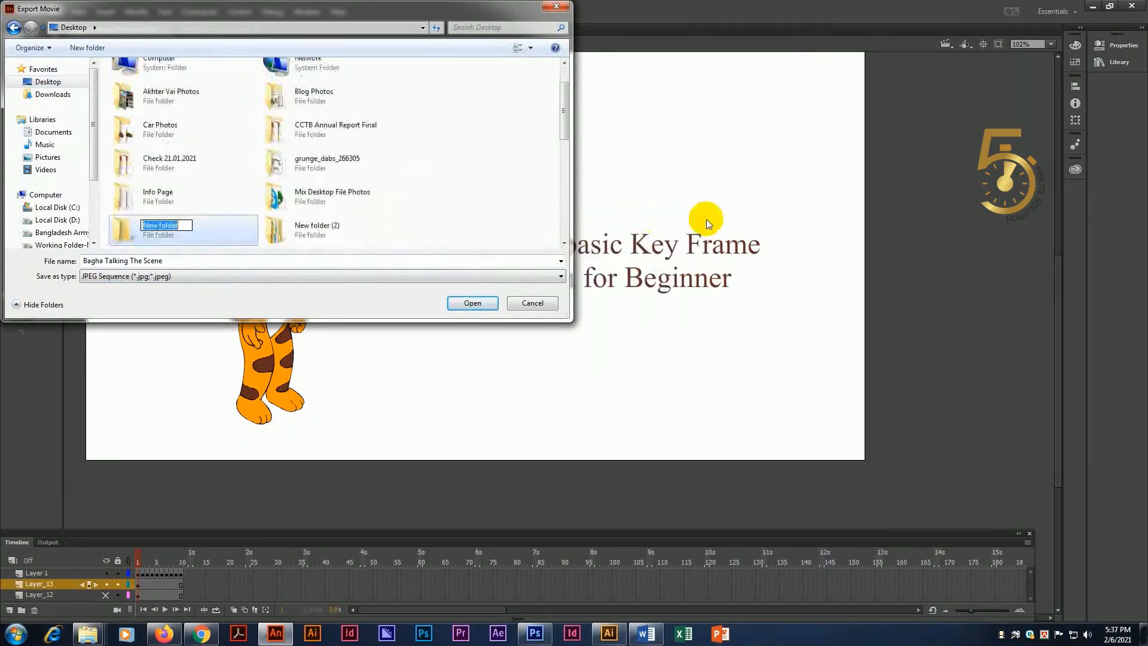
text(Test)
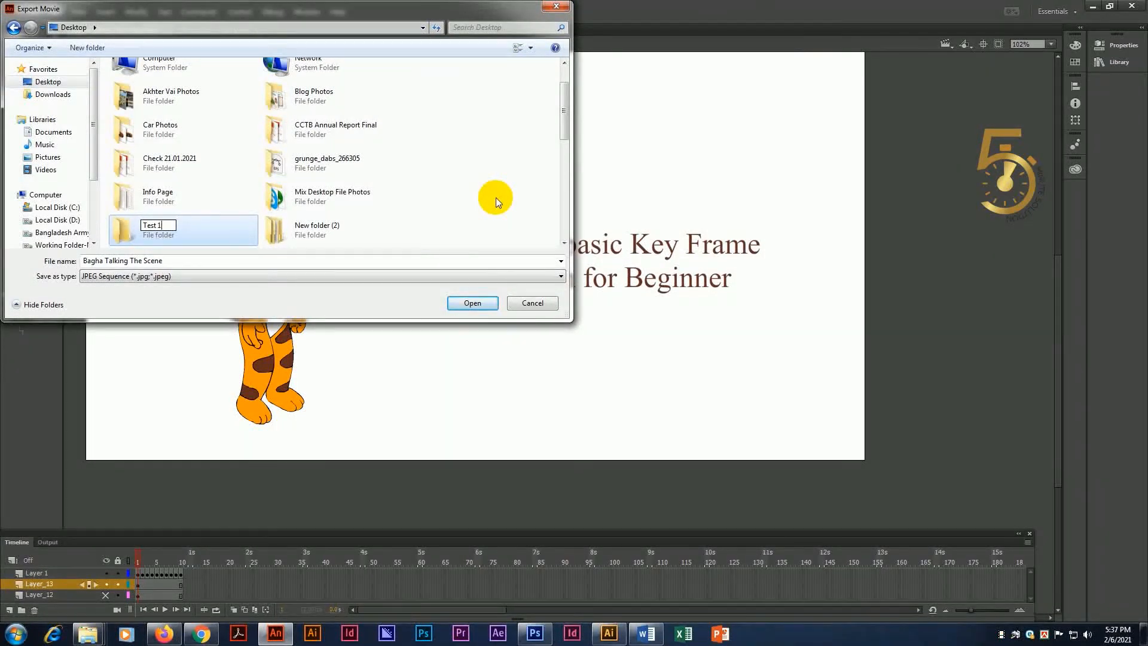
text( 1)
key(Return)
Set the export type to PNG Sequence and save it as "Bagha Talking The Scene" in the Test 1 folder.
click(174, 277)
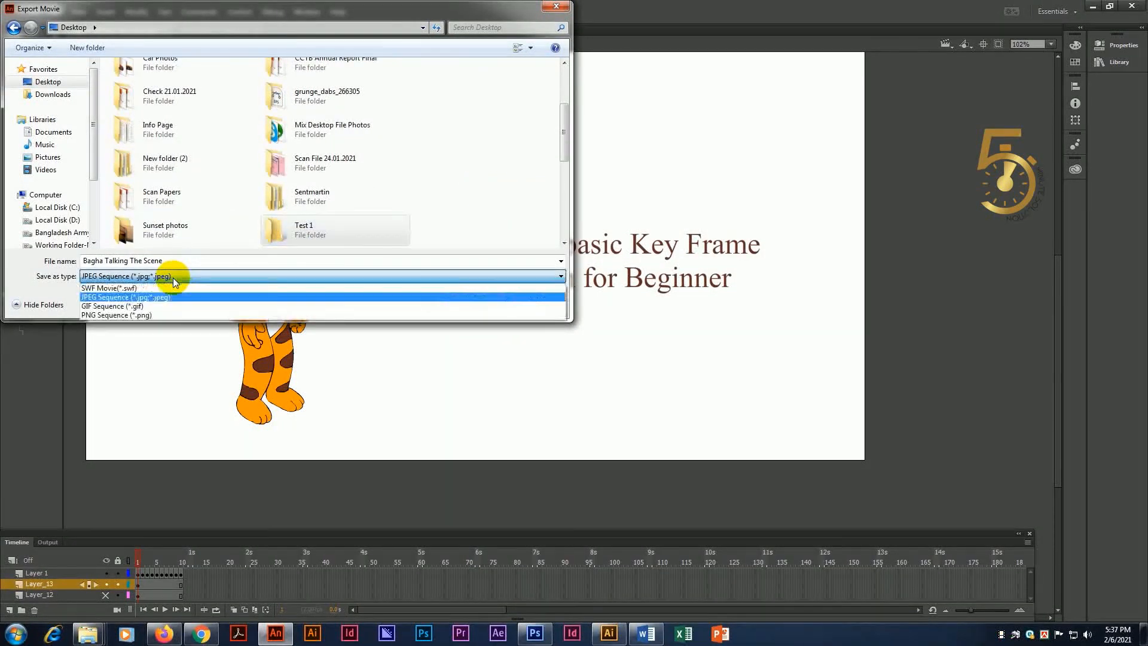
click(144, 315)
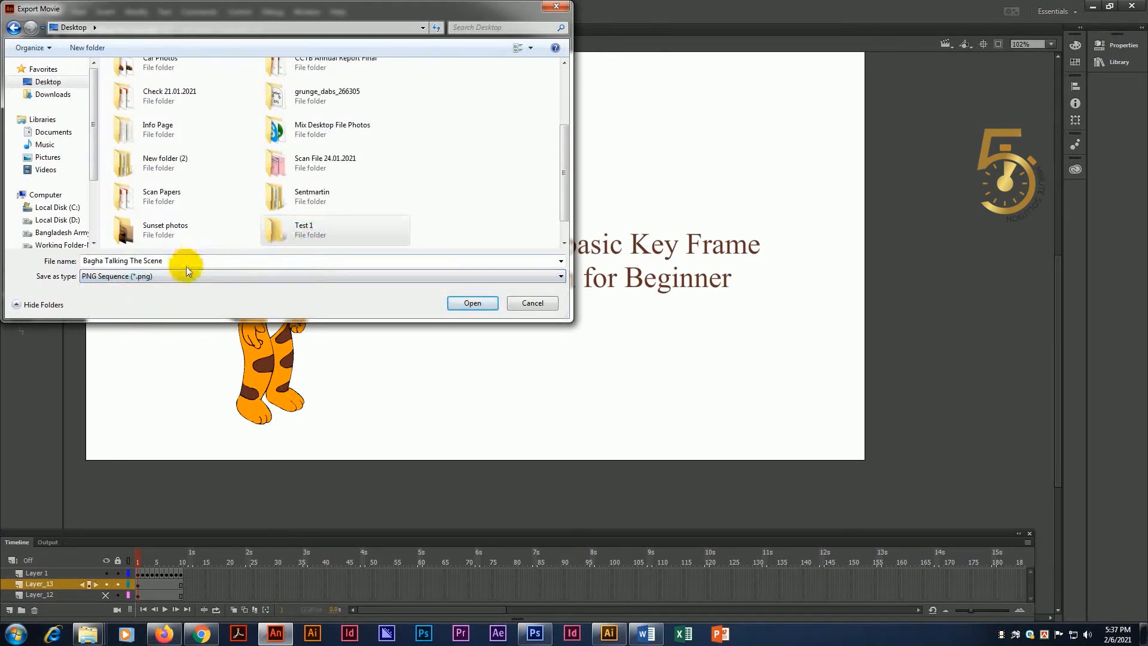
double_click(289, 229)
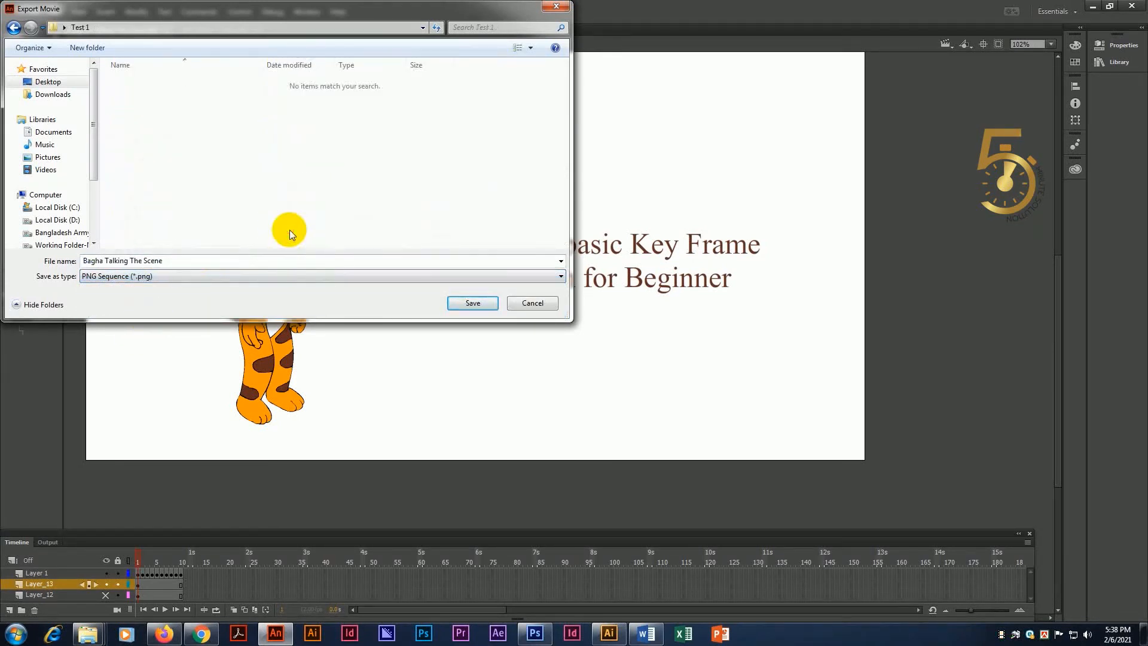
click(231, 266)
click(471, 304)
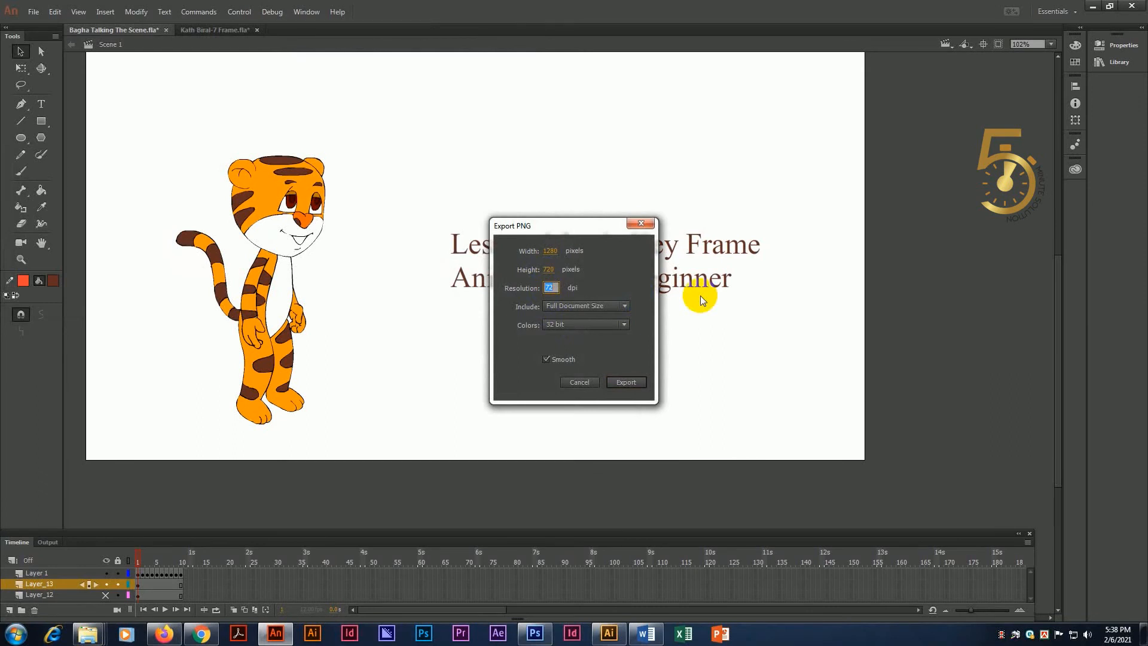
Export the PNG sequence at 1280 x 720 pixels and 72 dpi, with full document size and 32 bit colors.
drag(549, 289, 519, 292)
key(BackSpace)
text(171)
key(BackSpace)
key(BackSpace)
click(563, 324)
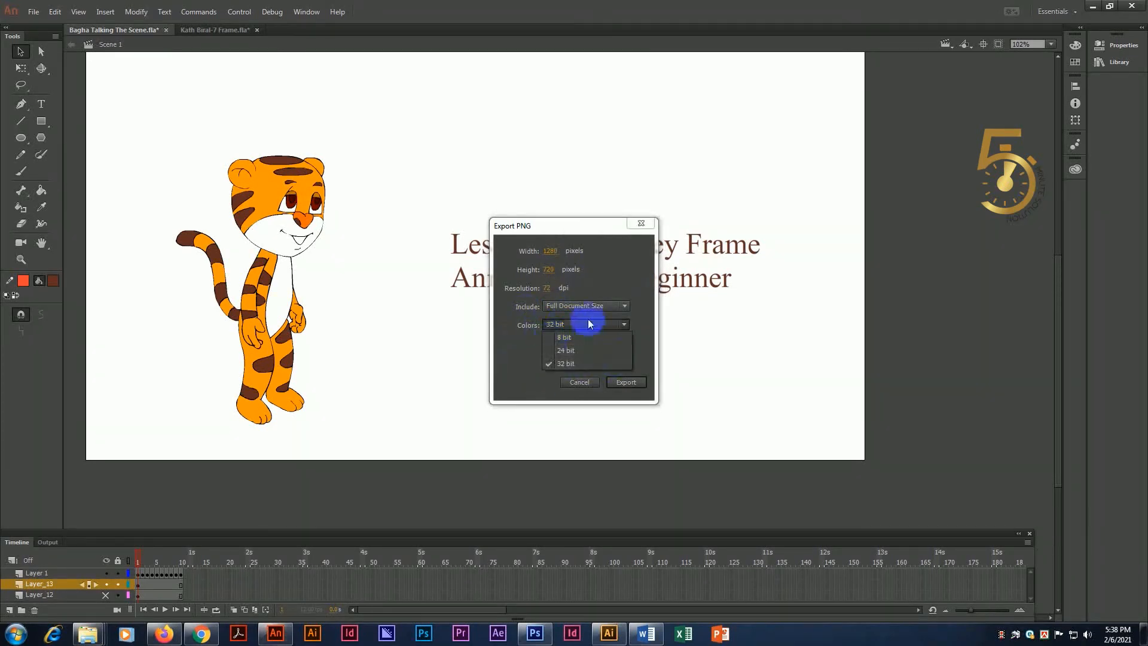
click(583, 324)
click(626, 382)
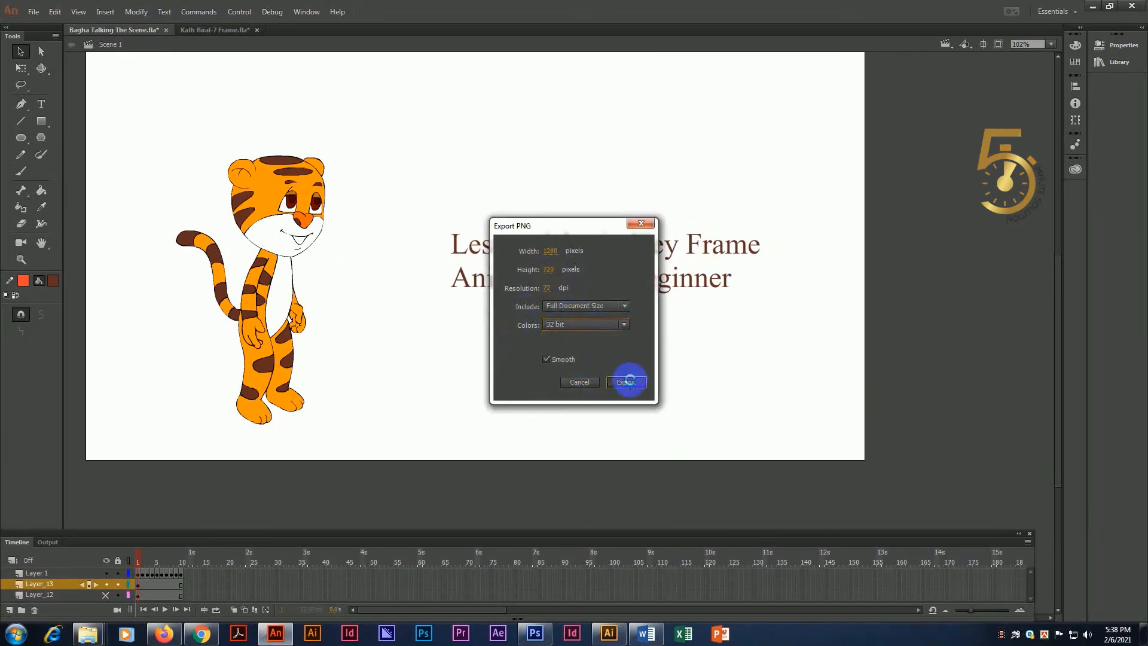
Open the Test 1 folder on the desktop and preview the first exported image, Bagha Talking The Scene0001.
click(1092, 6)
click(1088, 7)
click(297, 232)
double_click(297, 232)
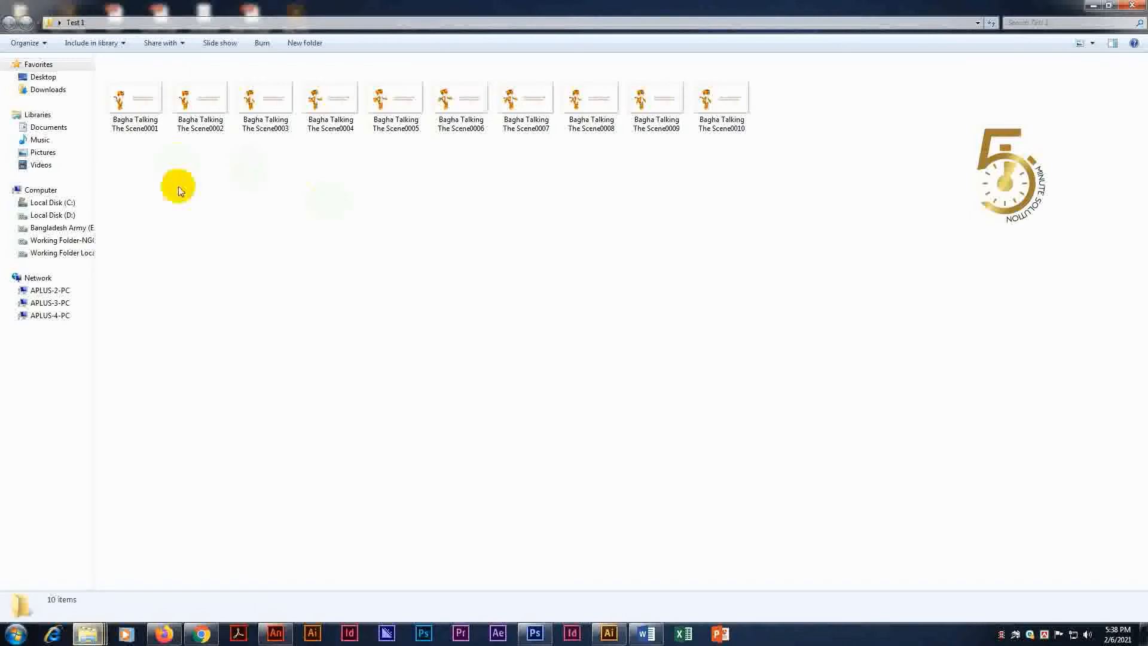
right_click(130, 85)
click(167, 91)
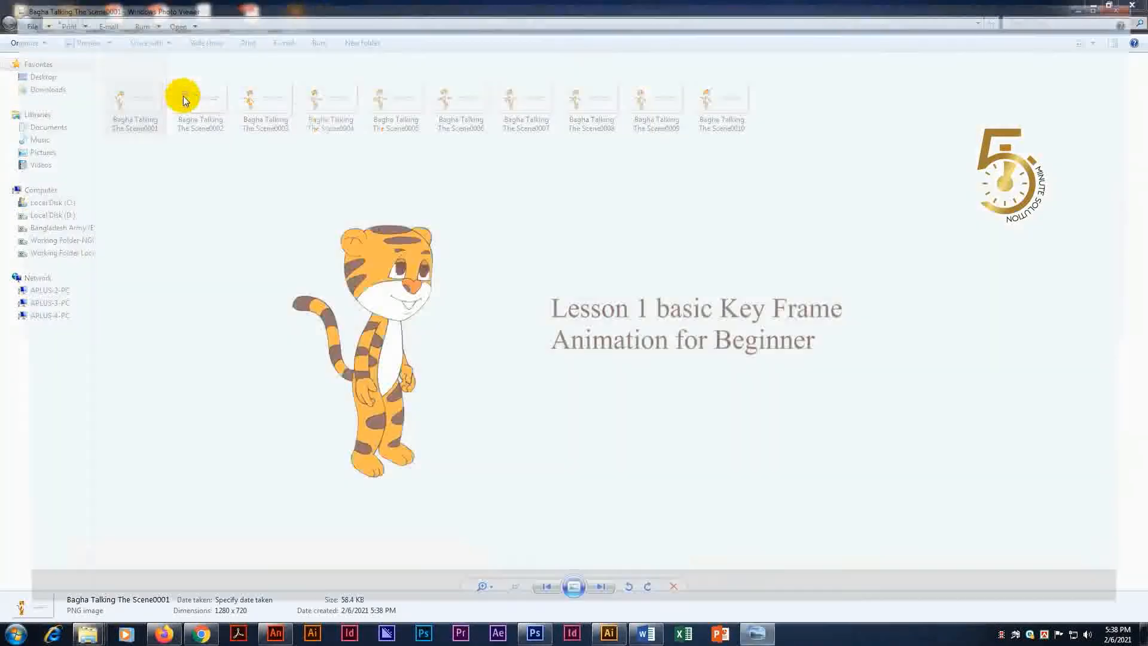
Page through the exported PNG frames to check the tiger's movement and heading, and return to the desktop.
key(Right)
key(Right)
key(Right)
key(Right)
key(Right)
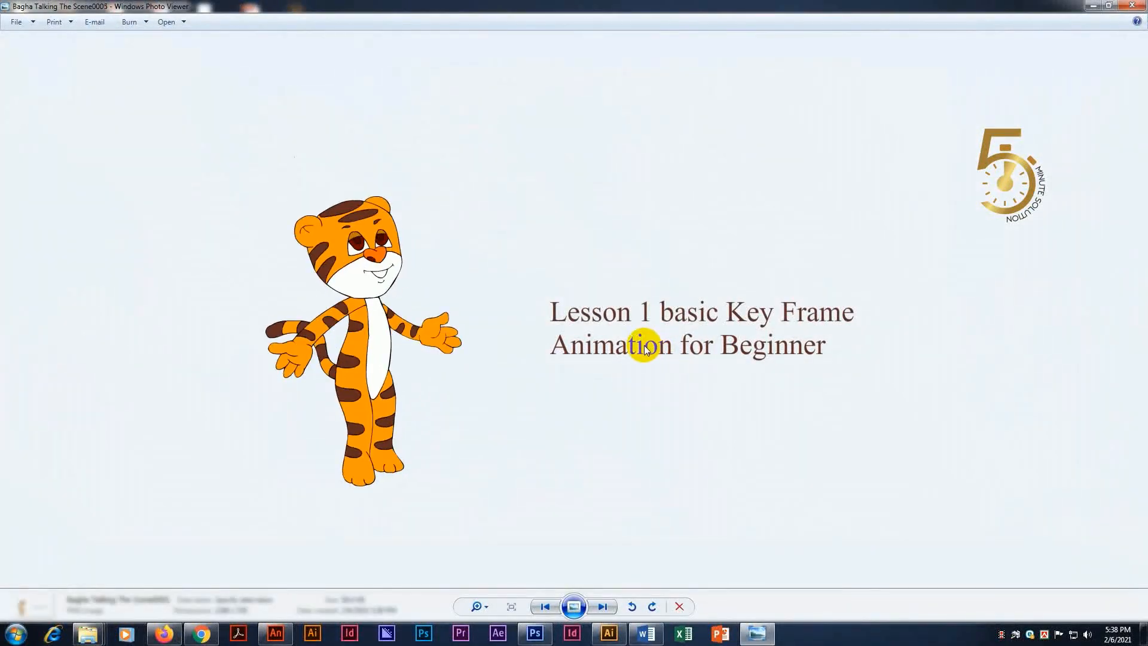
key(Left)
key(Left)
key(Left)
key(Left)
key(Left)
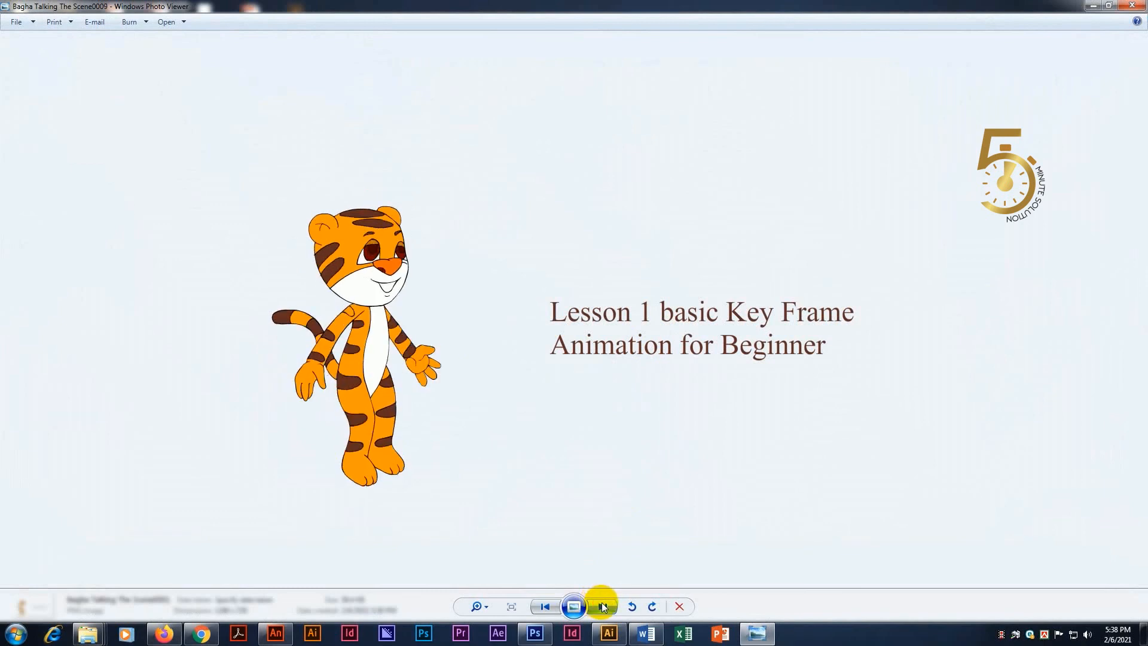
click(602, 604)
click(601, 604)
click(602, 604)
click(602, 602)
click(601, 602)
click(602, 601)
click(601, 602)
click(601, 602)
click(601, 601)
click(602, 601)
click(601, 601)
click(601, 601)
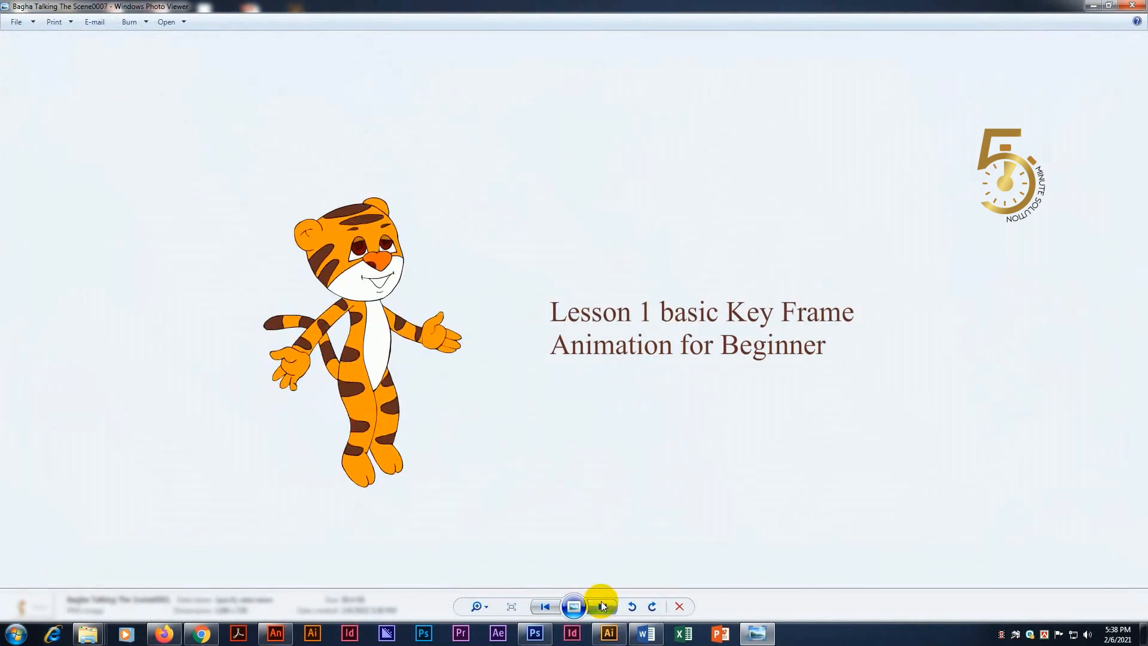
click(601, 601)
click(600, 601)
click(601, 601)
click(601, 601)
click(601, 601)
click(601, 602)
click(601, 601)
click(601, 602)
click(601, 601)
click(1140, 5)
click(1094, 5)
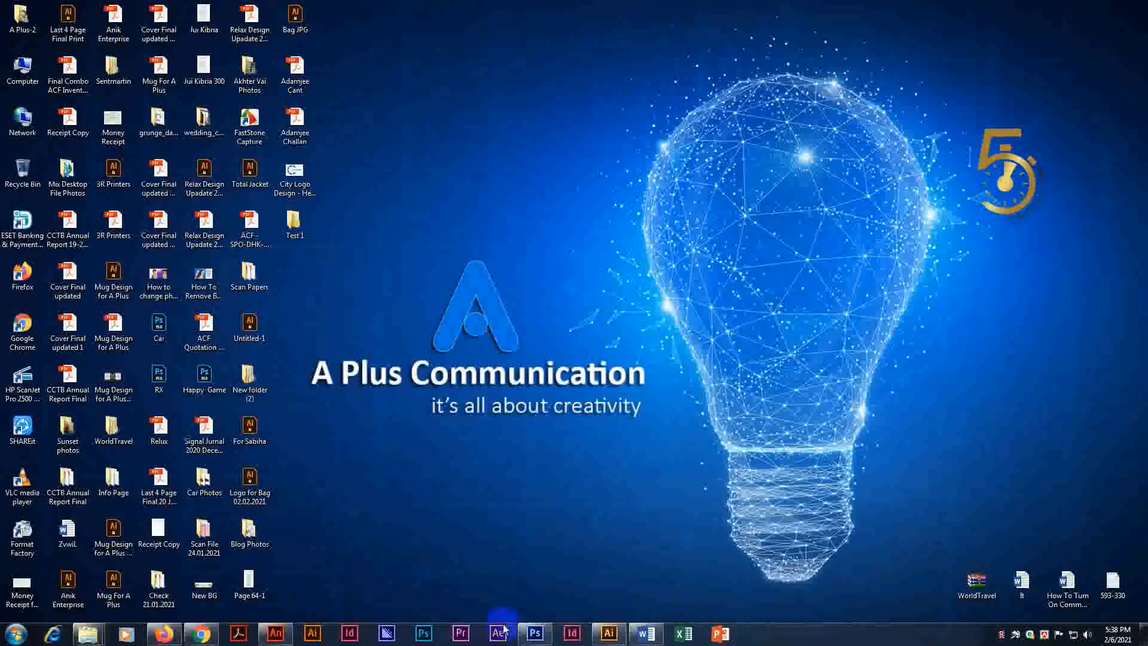